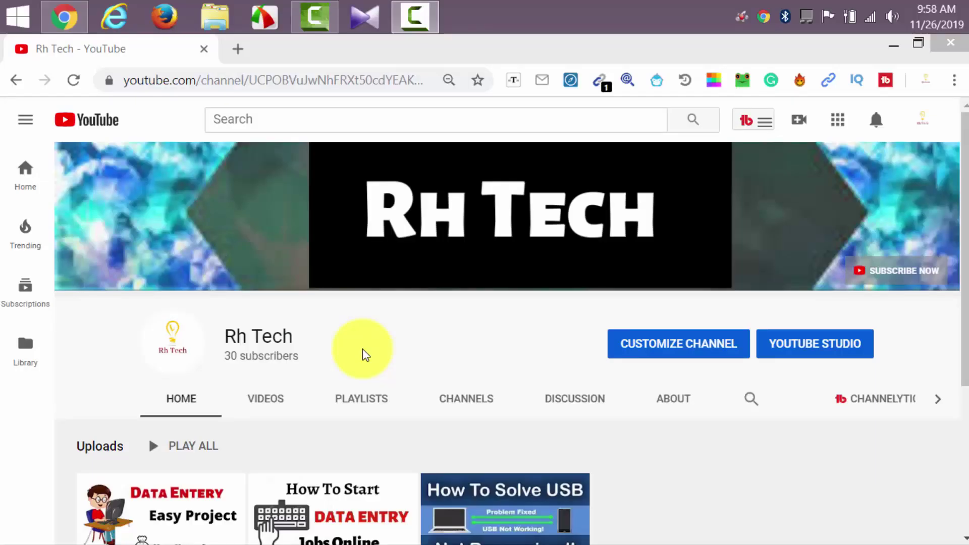
# Minimize the browser and create a new Excel worksheet on the desktop named 'Data Entry'.
pyautogui.click(429, 352)
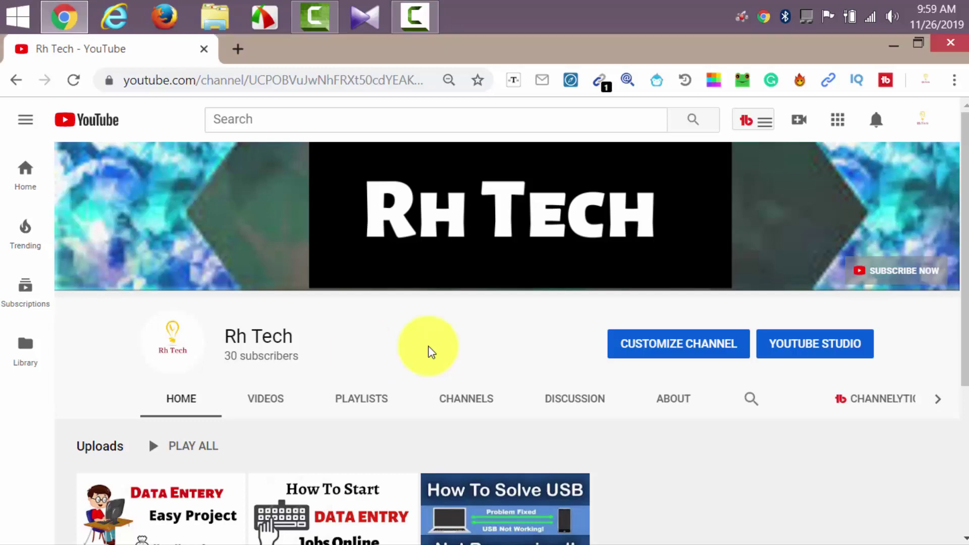
pyautogui.click(894, 45)
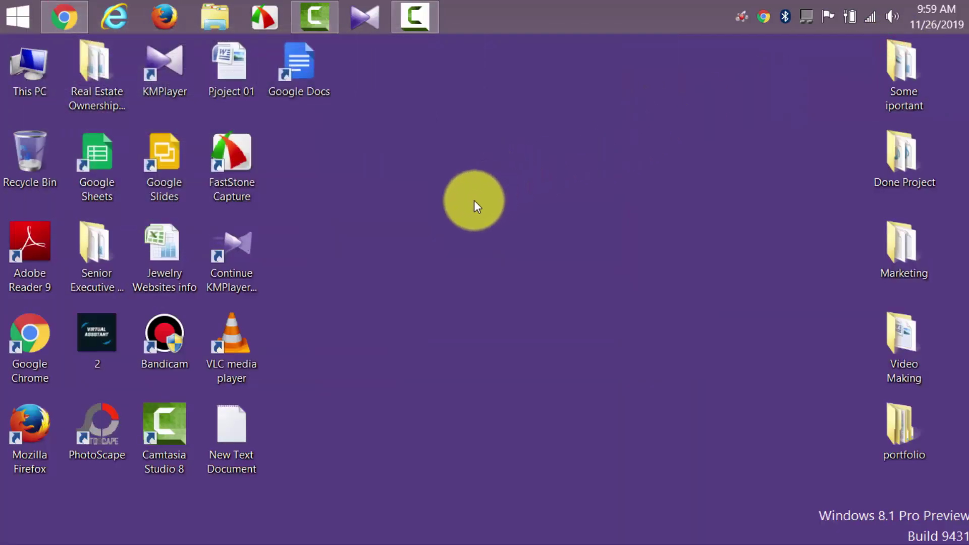
pyautogui.rightClick(474, 201)
pyautogui.moveTo(513, 342)
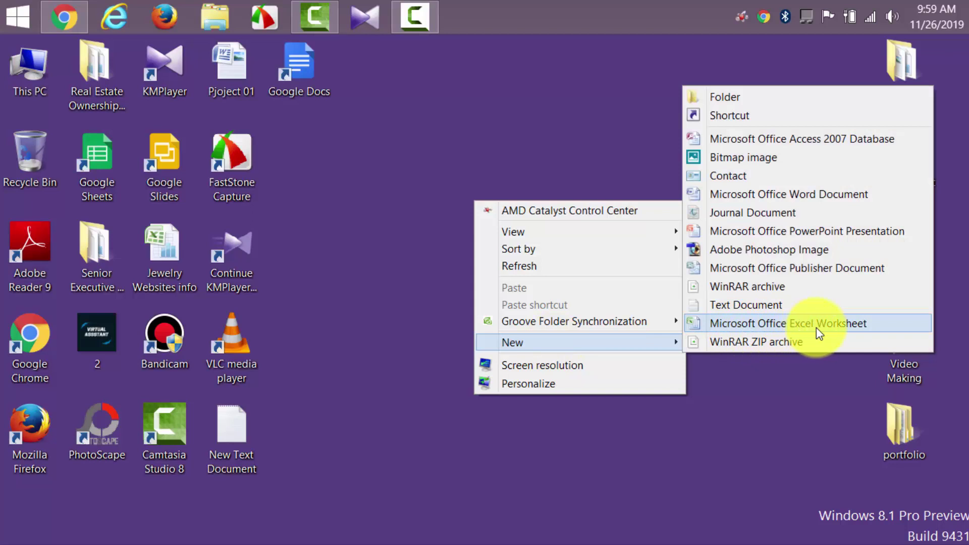
pyautogui.click(830, 327)
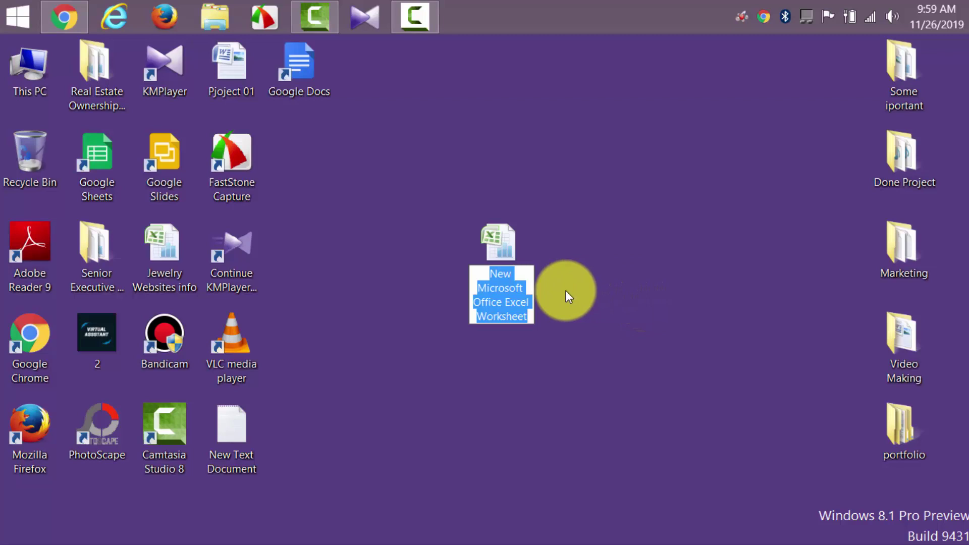
pyautogui.write('D')
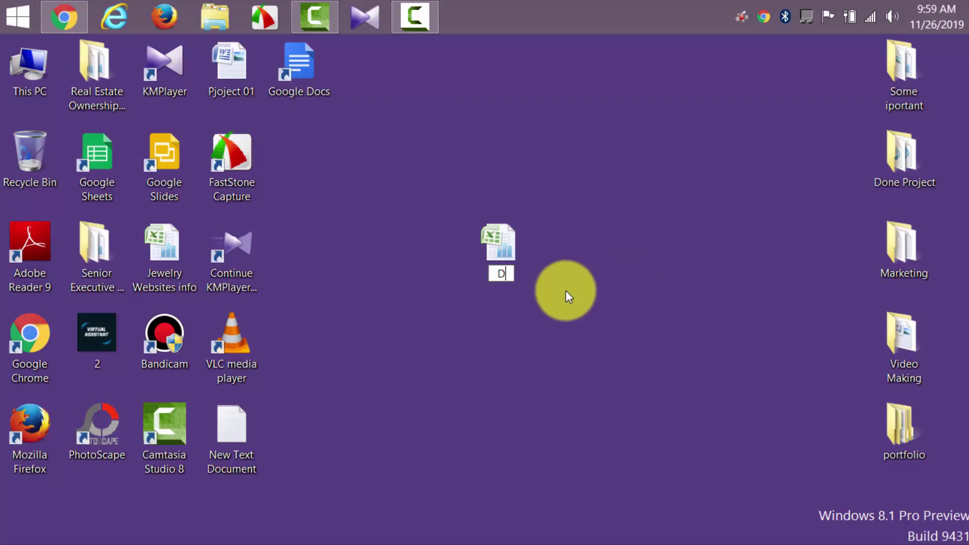
pyautogui.write('ata ')
pyautogui.write('Entr')
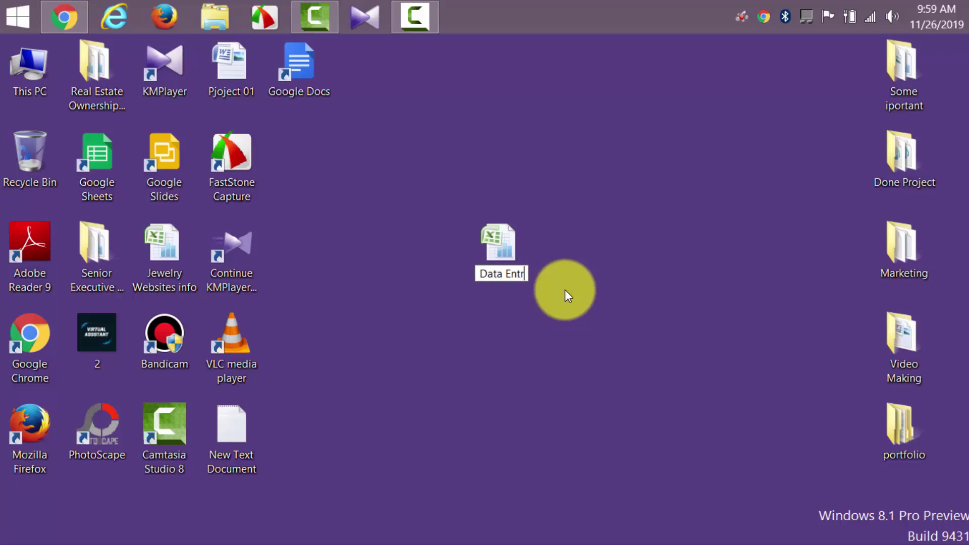
pyautogui.write('y')
pyautogui.press('Return')
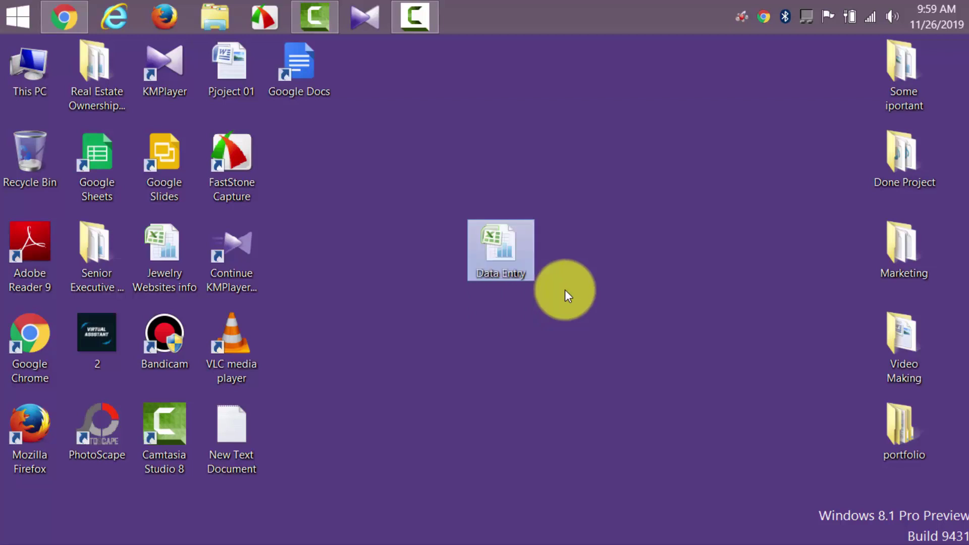
# Open the Data Entry workbook and enter the headers First Name and Last Name in A1:B1.
pyautogui.doubleClick(516, 255)
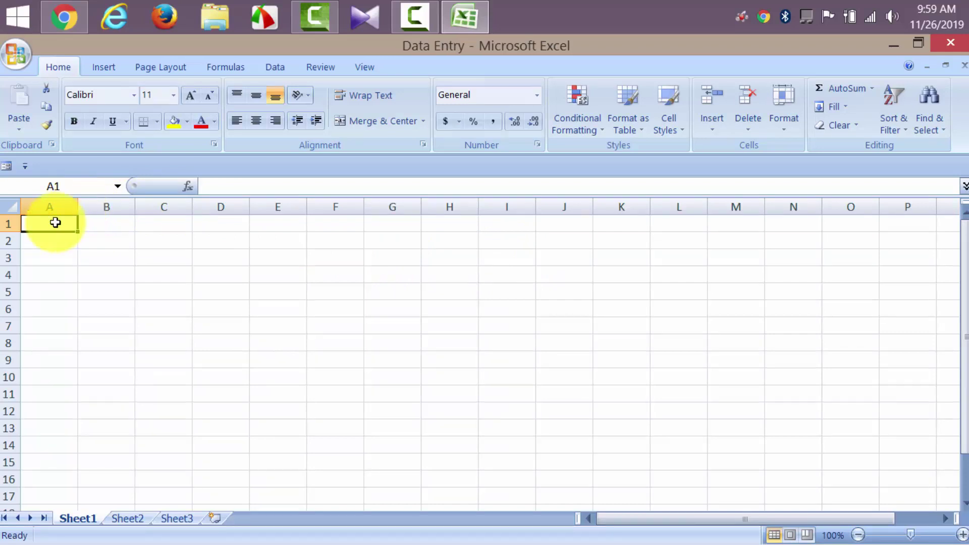
pyautogui.write('First')
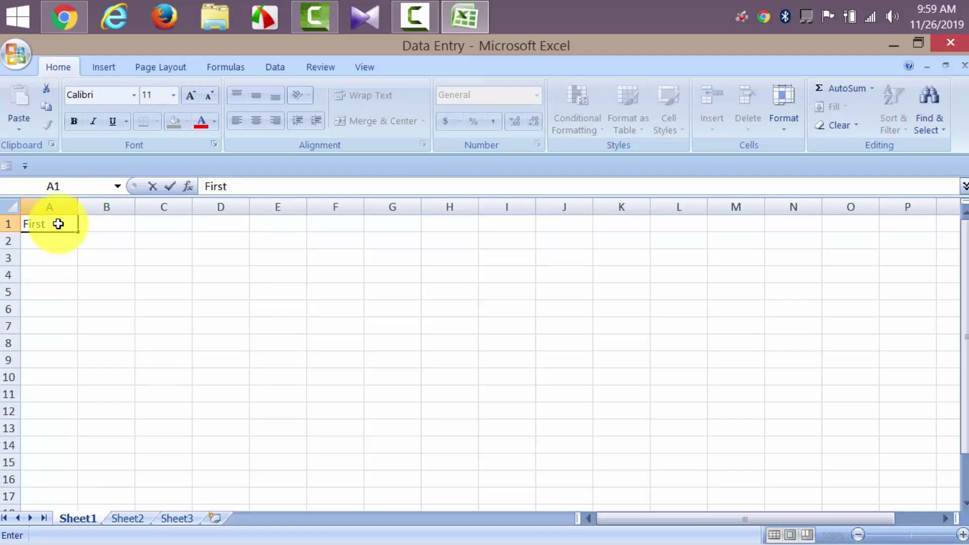
pyautogui.write('ame')
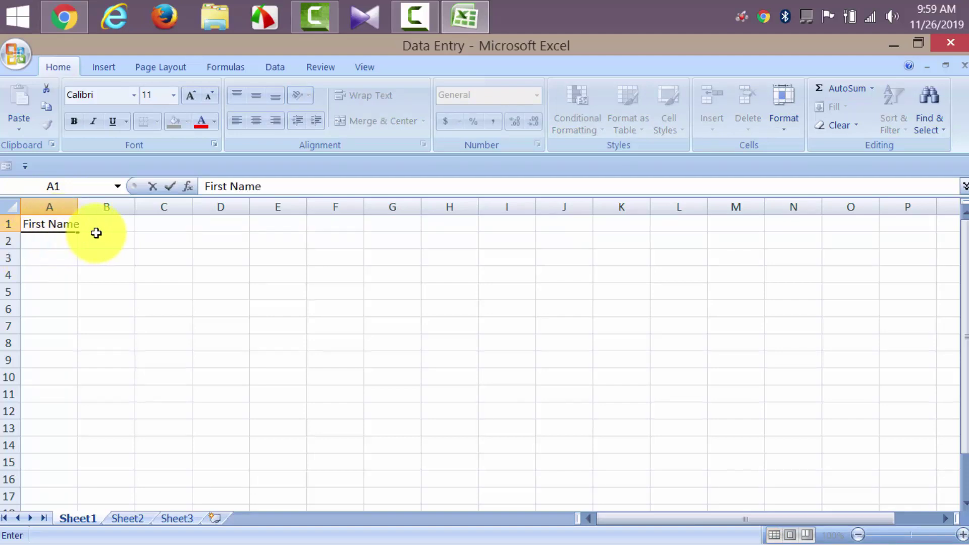
pyautogui.click(119, 228)
pyautogui.click(155, 224)
pyautogui.click(110, 224)
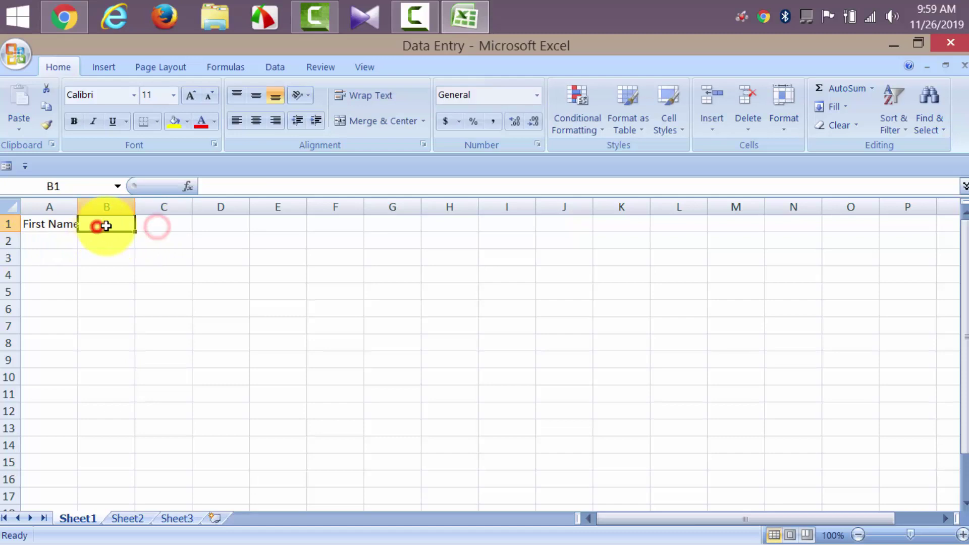
pyautogui.write('Las')
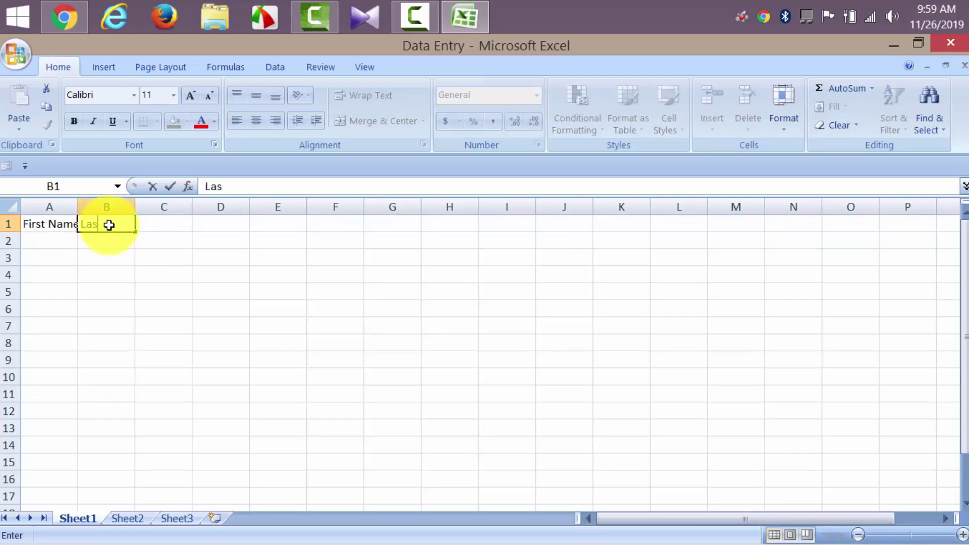
pyautogui.write(' Nam')
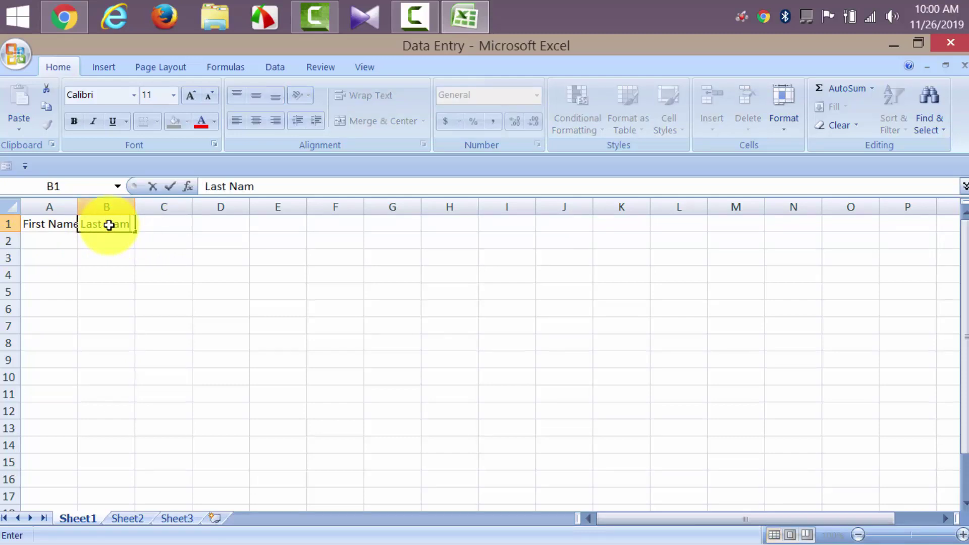
pyautogui.write('e')
pyautogui.click(161, 224)
# Enter the headers Phone No, Address, Email and Title in C1 through F1.
pyautogui.write('P')
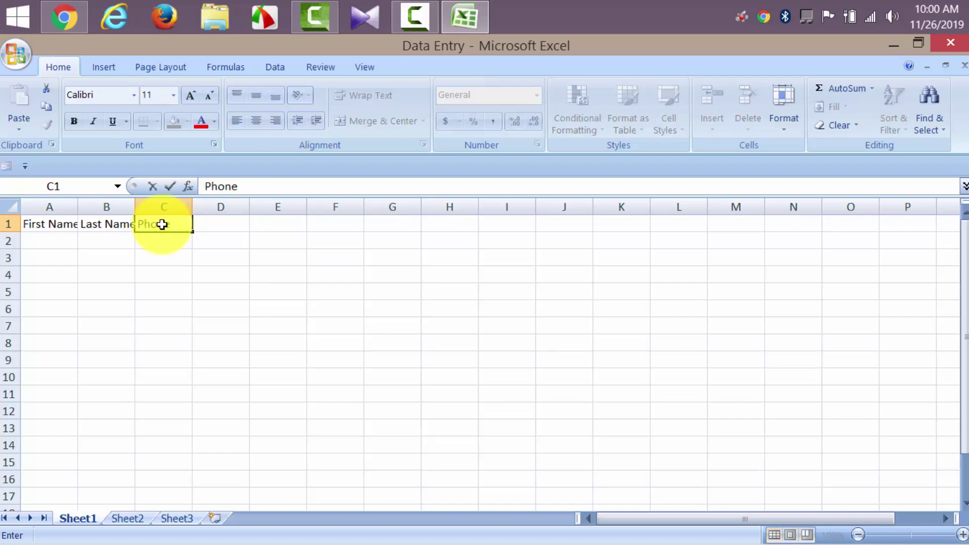
pyautogui.click(223, 228)
pyautogui.write('Add')
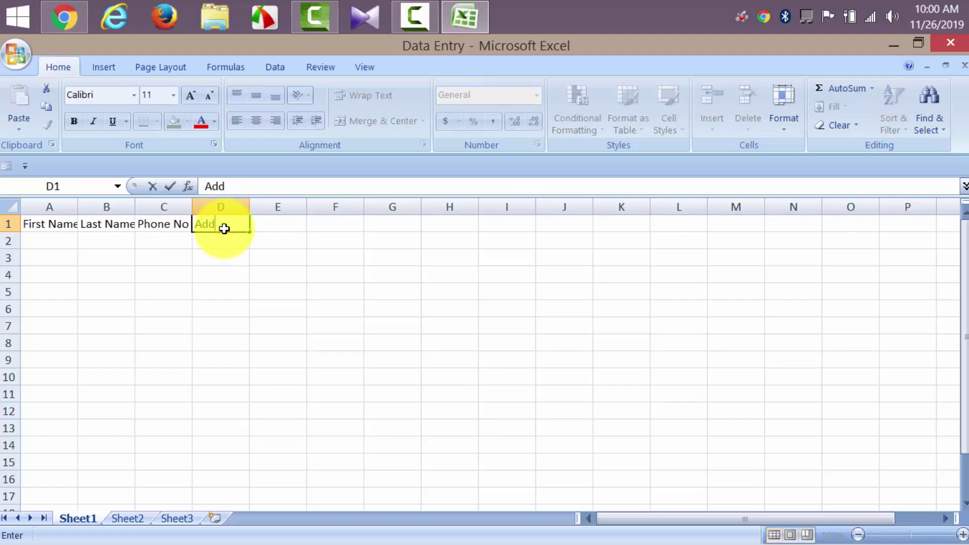
pyautogui.write('ress')
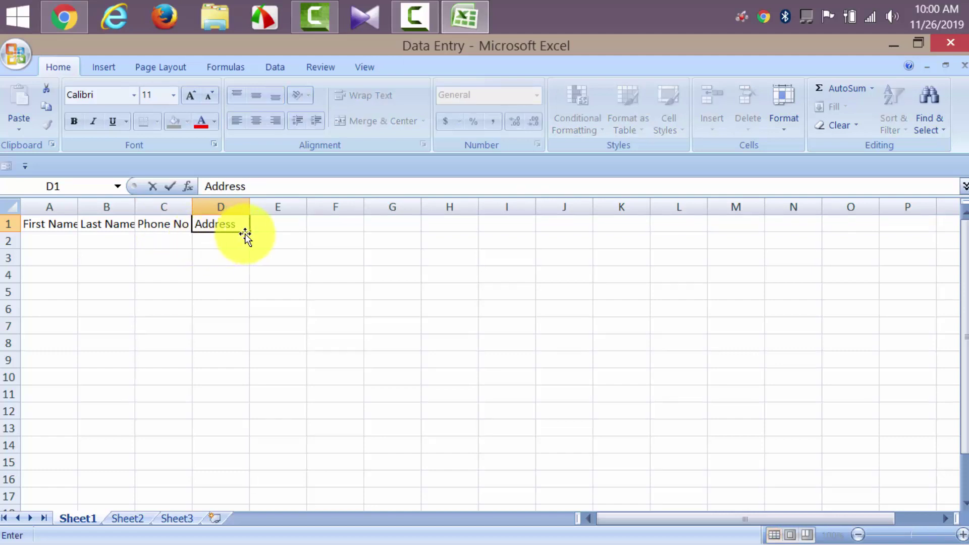
pyautogui.click(296, 224)
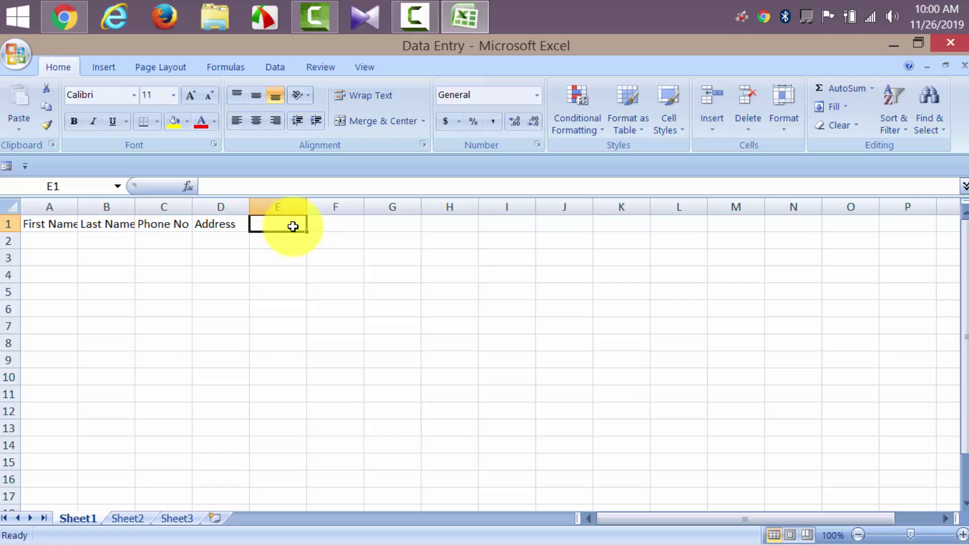
pyautogui.write('Email')
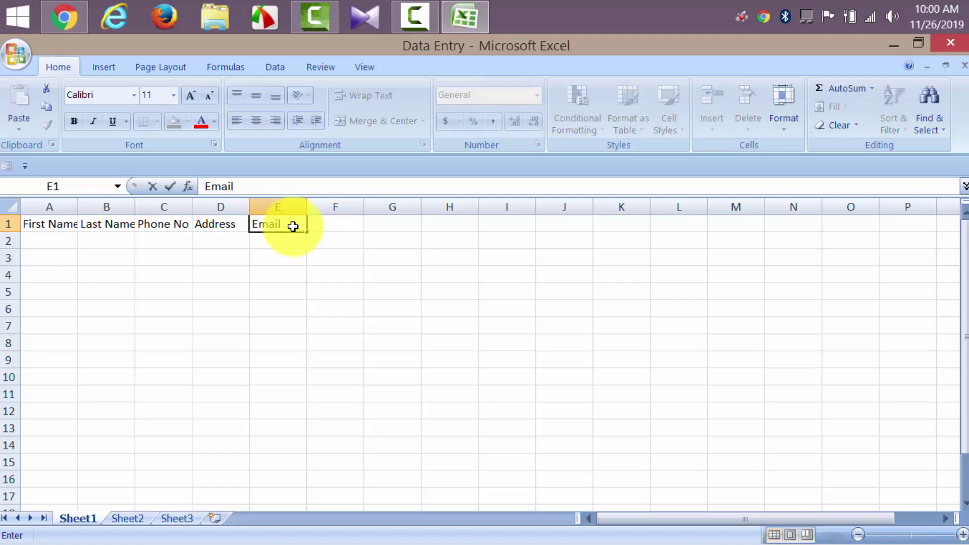
pyautogui.click(337, 222)
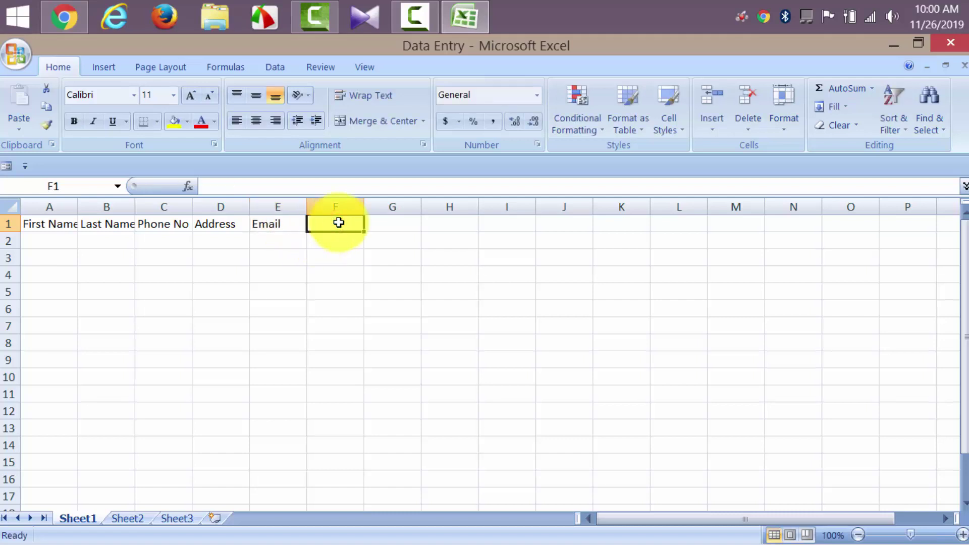
pyautogui.write('T')
pyautogui.press('BackSpace')
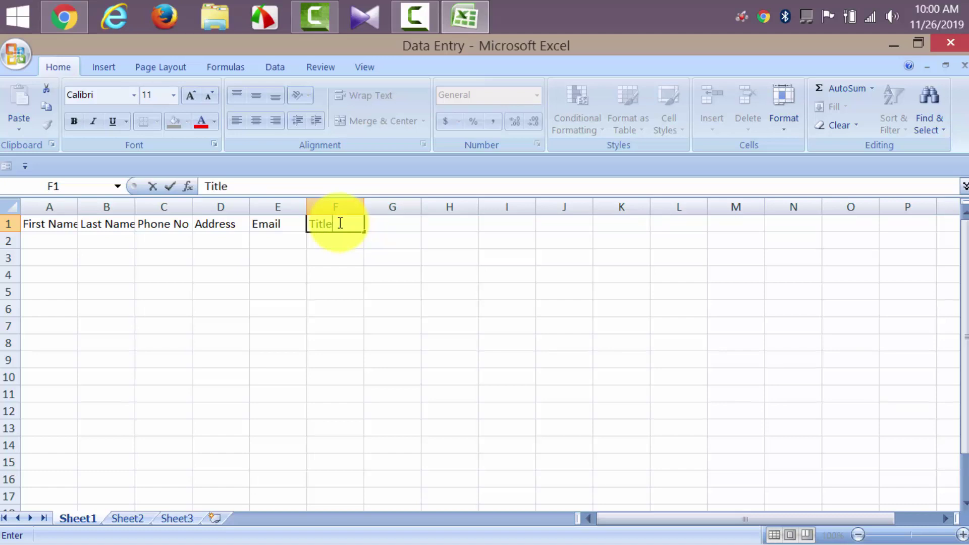
pyautogui.click(67, 239)
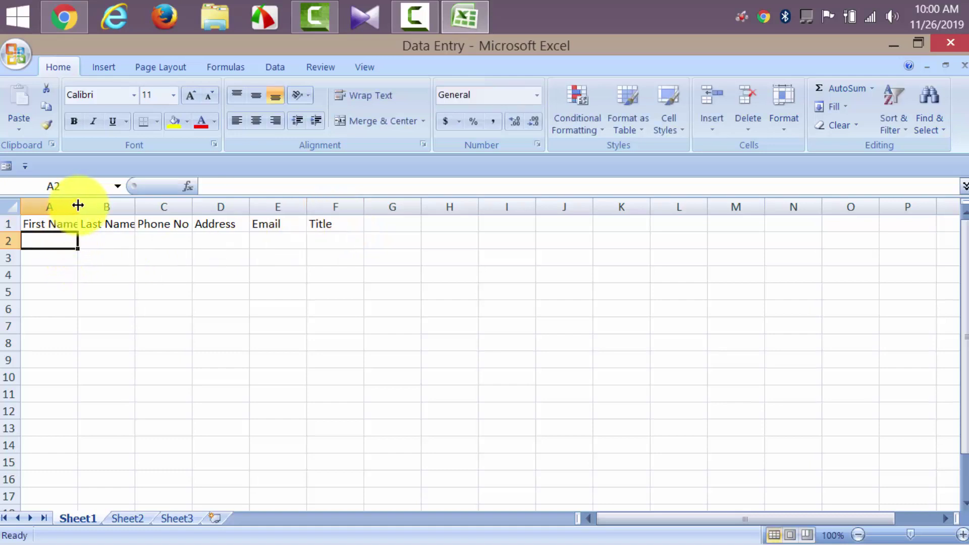
# Widen columns A and D and select the header row A1:F1.
pyautogui.moveTo(76, 205); pyautogui.dragTo(110, 205)
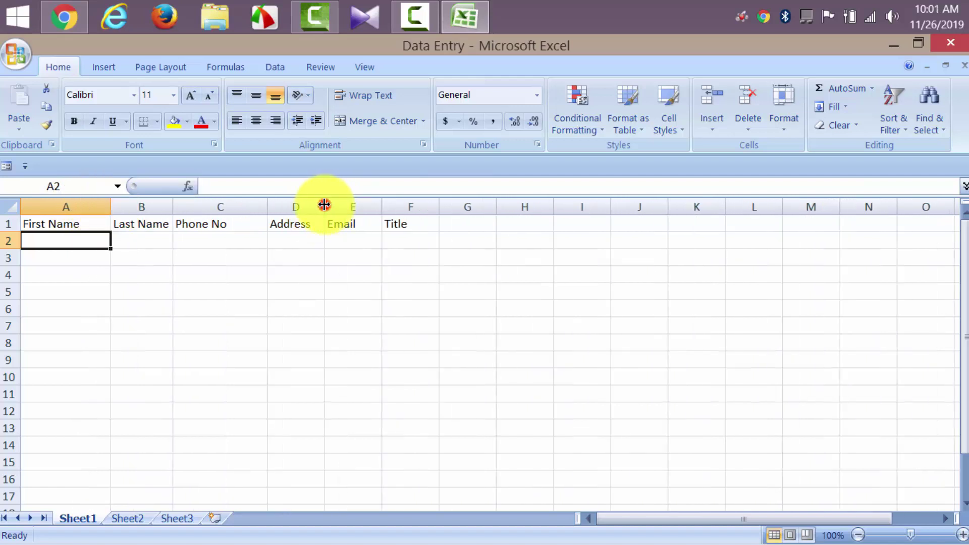
pyautogui.moveTo(324, 206); pyautogui.dragTo(571, 207)
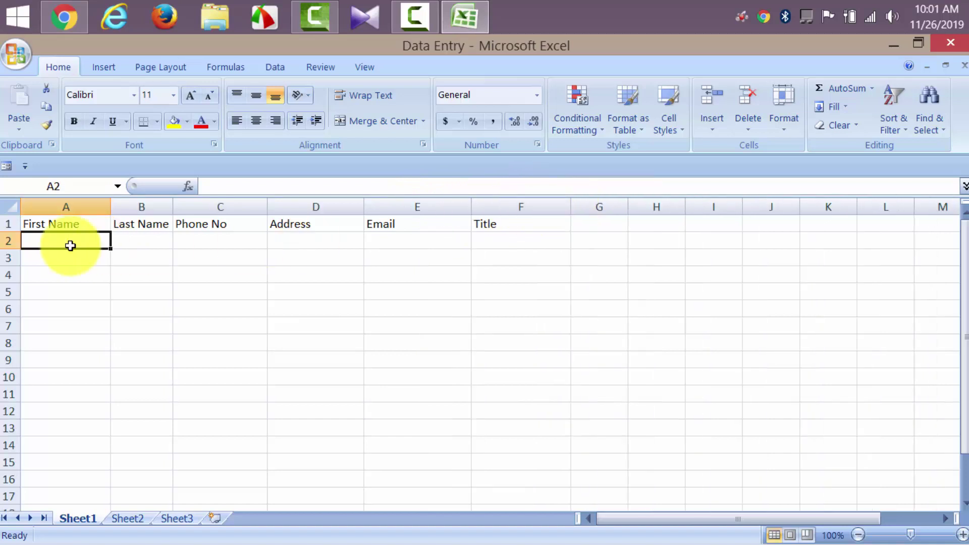
pyautogui.click(54, 221)
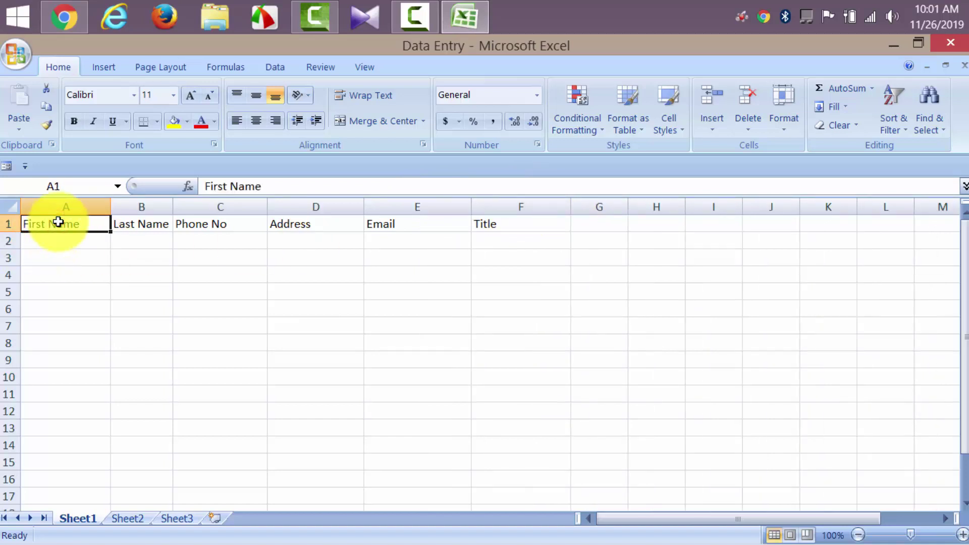
pyautogui.moveTo(58, 222); pyautogui.dragTo(478, 223)
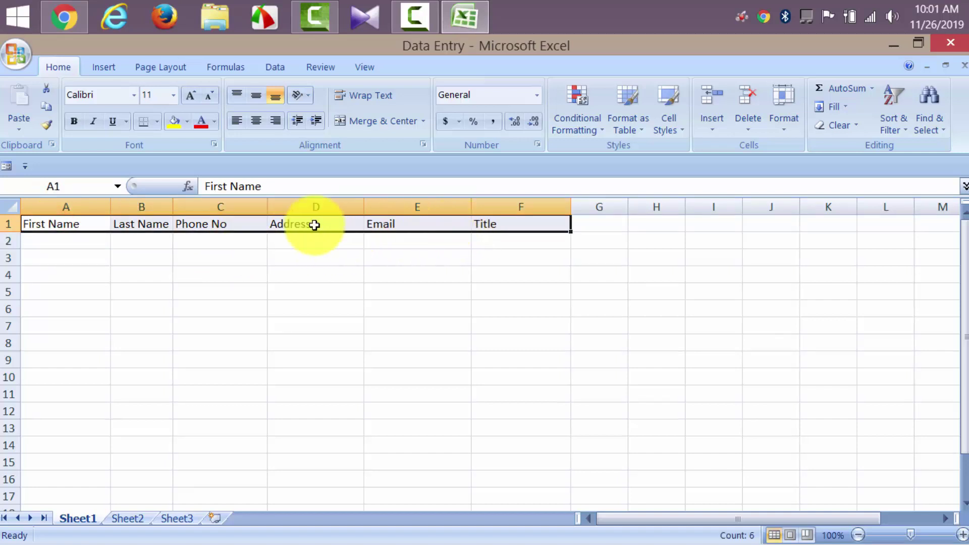
# Convert A1:F1 into a table with 'My table has headers' ticked.
pyautogui.click(110, 68)
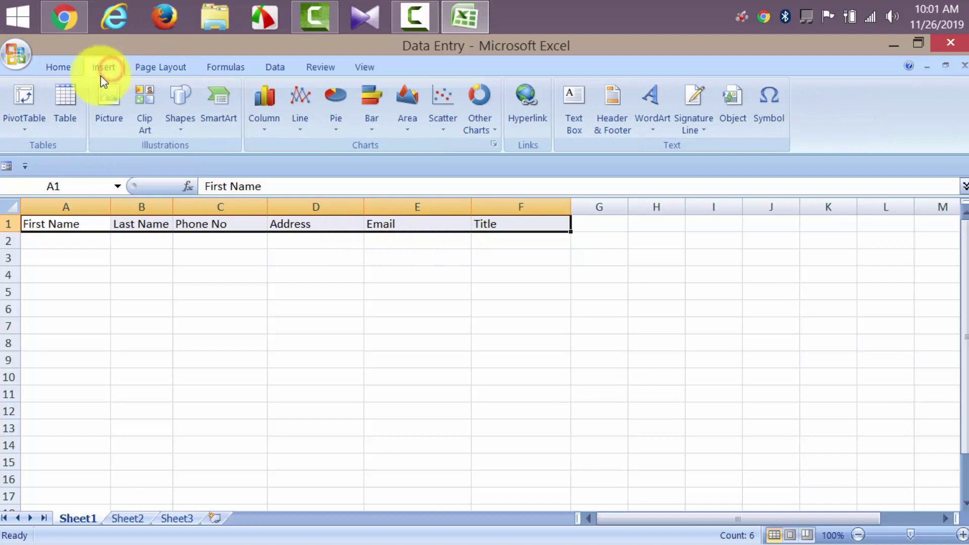
pyautogui.click(71, 93)
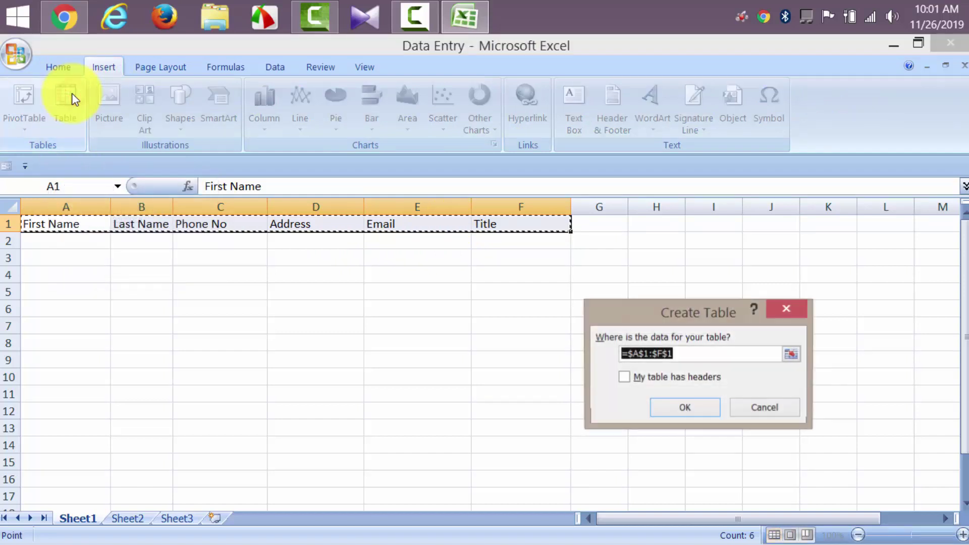
pyautogui.click(625, 379)
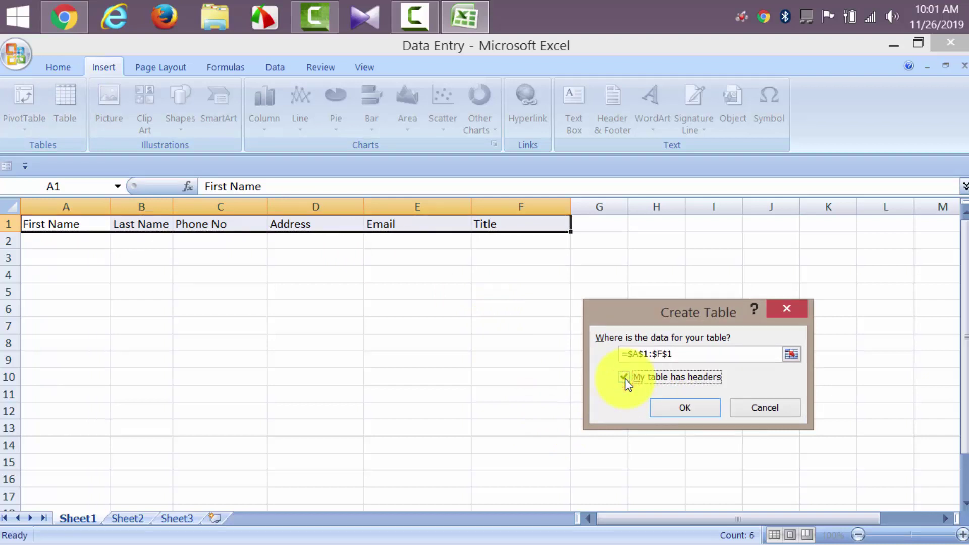
pyautogui.click(679, 409)
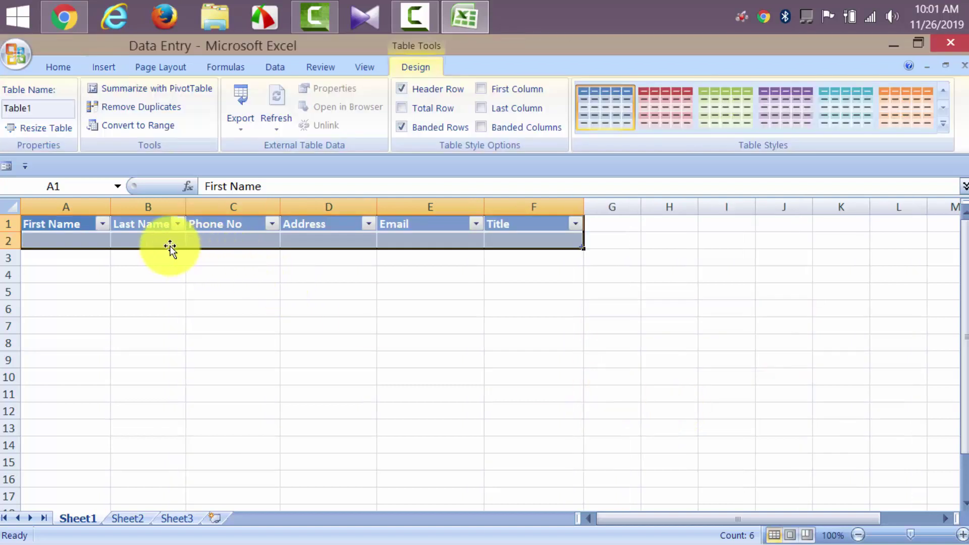
pyautogui.click(78, 243)
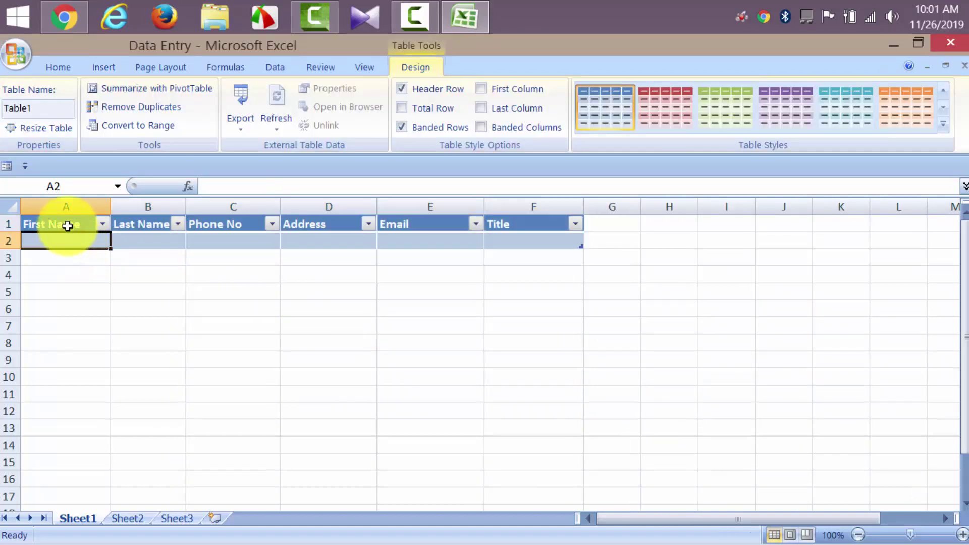
pyautogui.click(67, 224)
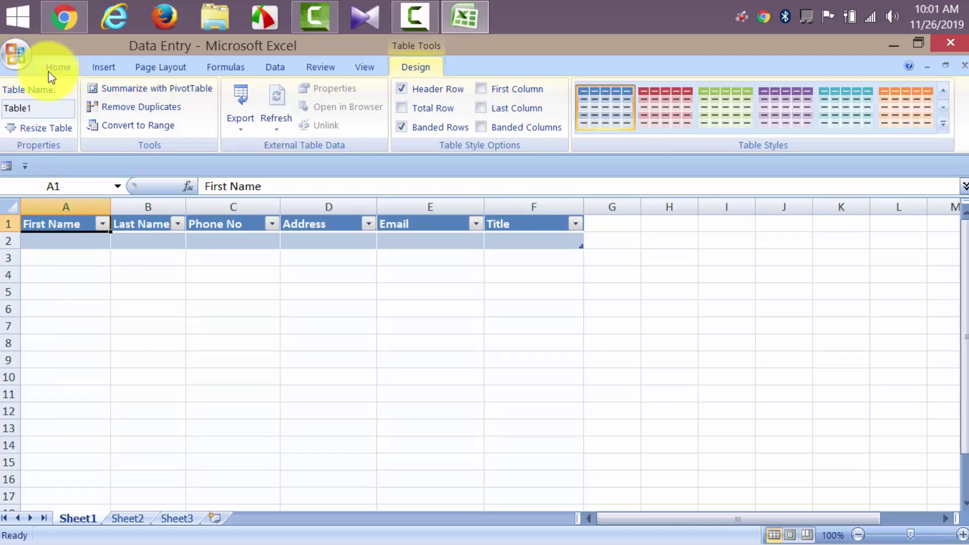
# In Excel Options' Customize page, show the 'Commands Not in the Ribbon' list.
pyautogui.click(17, 57)
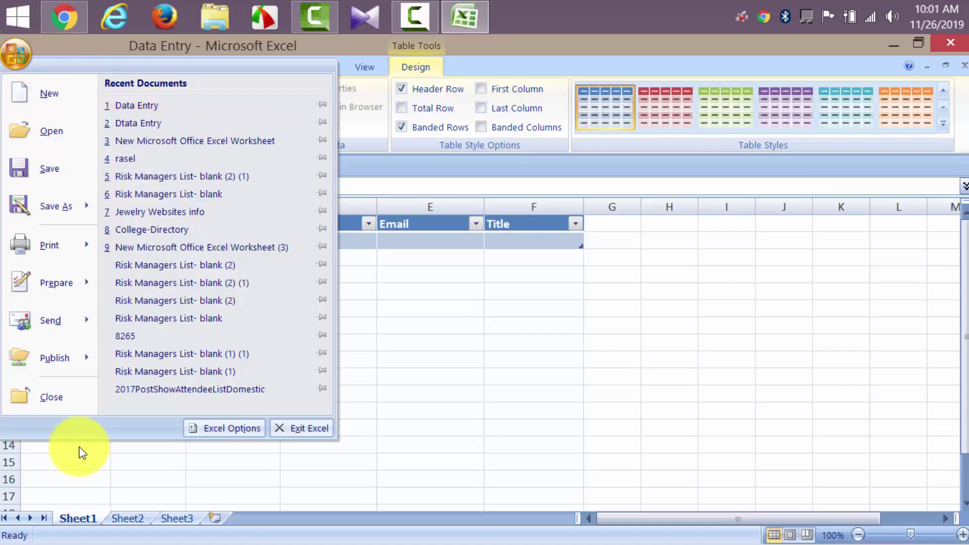
pyautogui.click(225, 429)
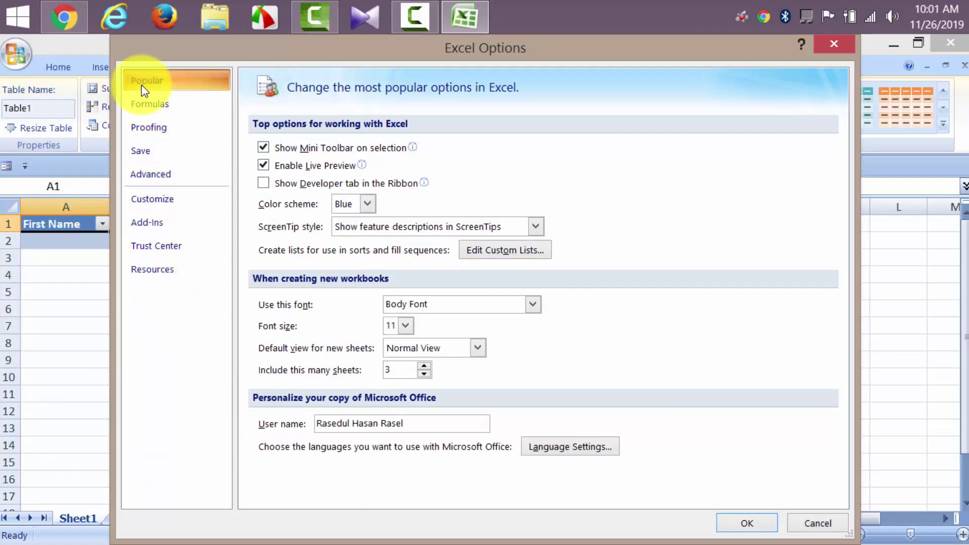
pyautogui.click(155, 201)
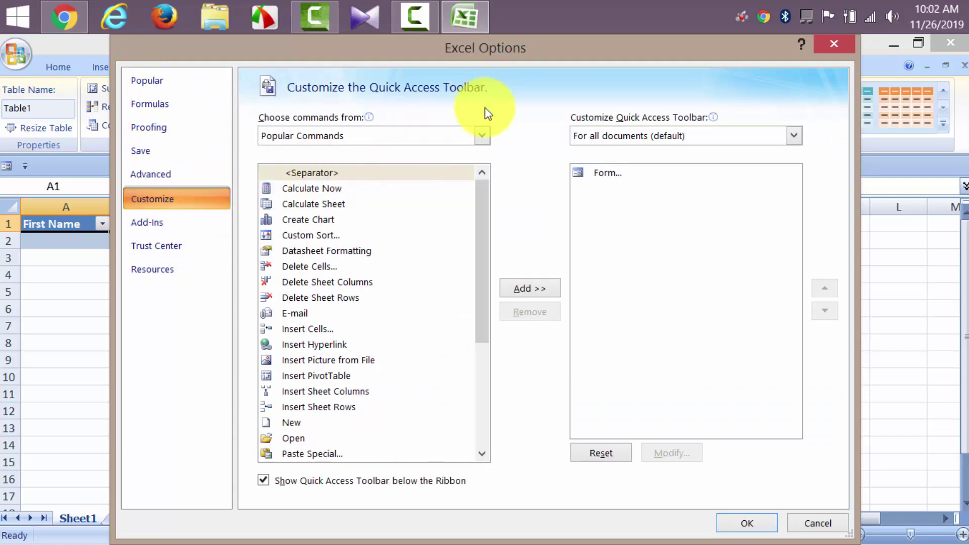
pyautogui.click(481, 135)
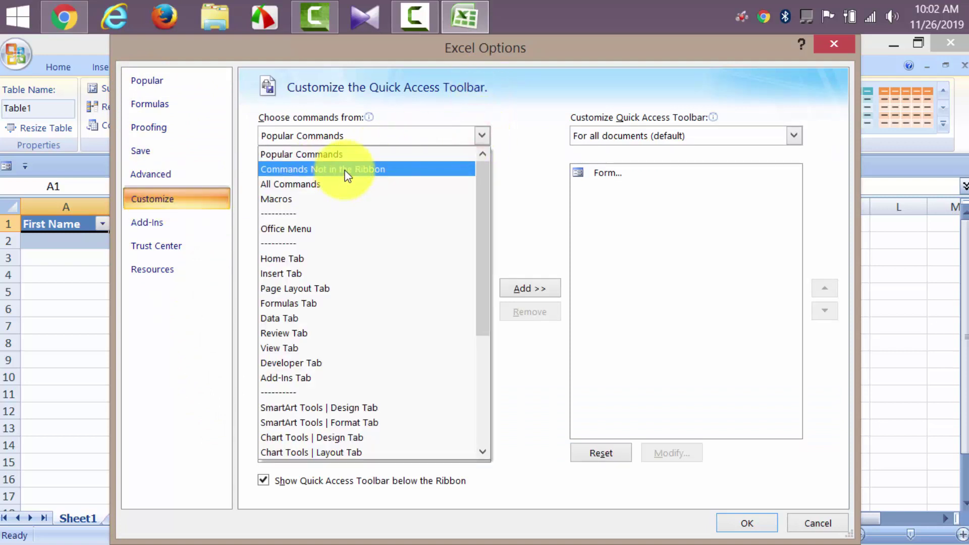
pyautogui.click(344, 170)
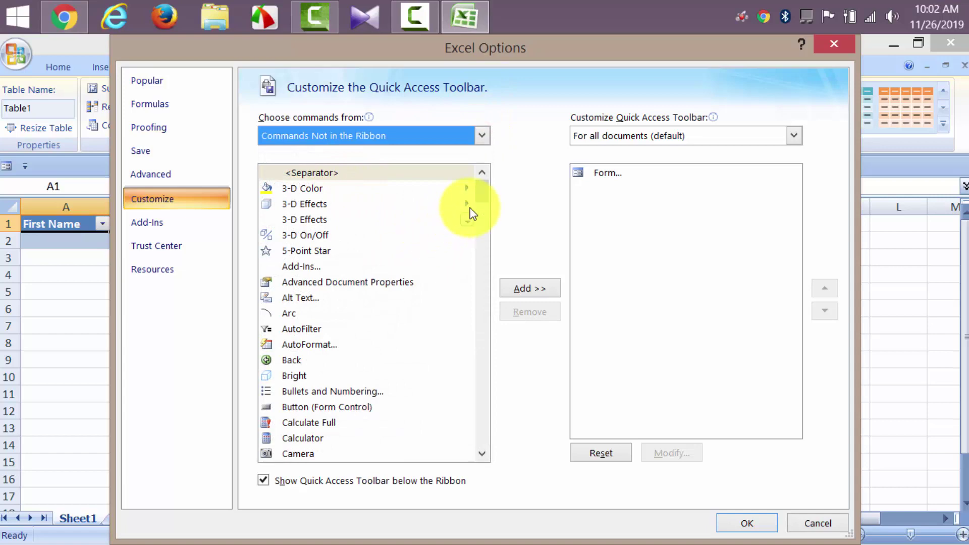
# Add the Form command to the Quick Access Toolbar and dismiss the already-added notice.
pyautogui.moveTo(482, 197); pyautogui.dragTo(487, 294)
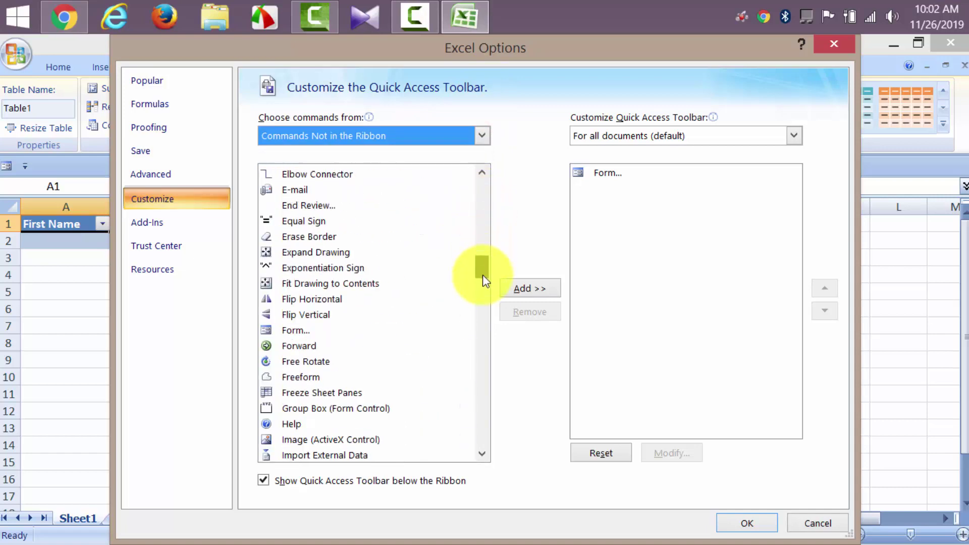
pyautogui.scroll(-6, 416, 344)
pyautogui.scroll(-1, 368, 339)
pyautogui.scroll(-2, 366, 334)
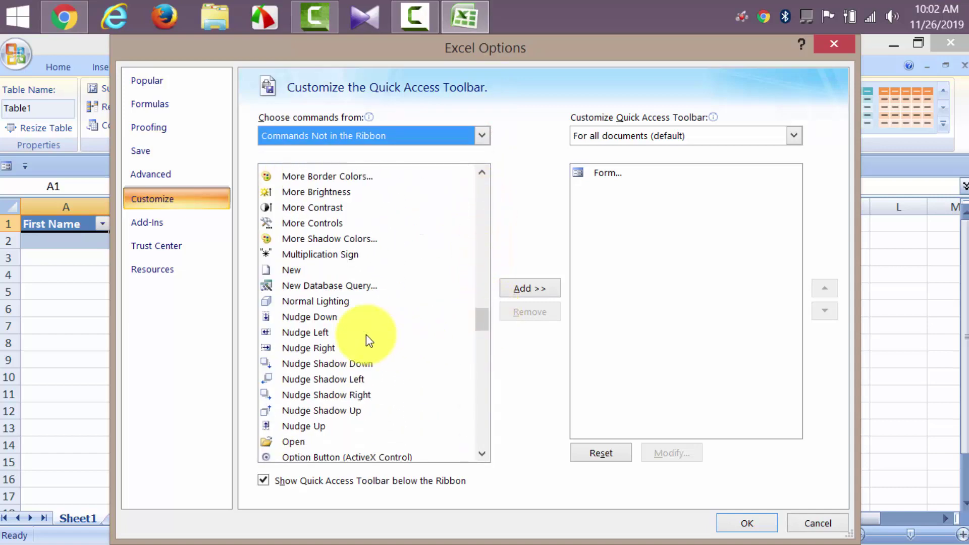
pyautogui.scroll(-4, 366, 335)
pyautogui.scroll(-4, 361, 343)
pyautogui.scroll(5, 359, 346)
pyautogui.scroll(5, 359, 347)
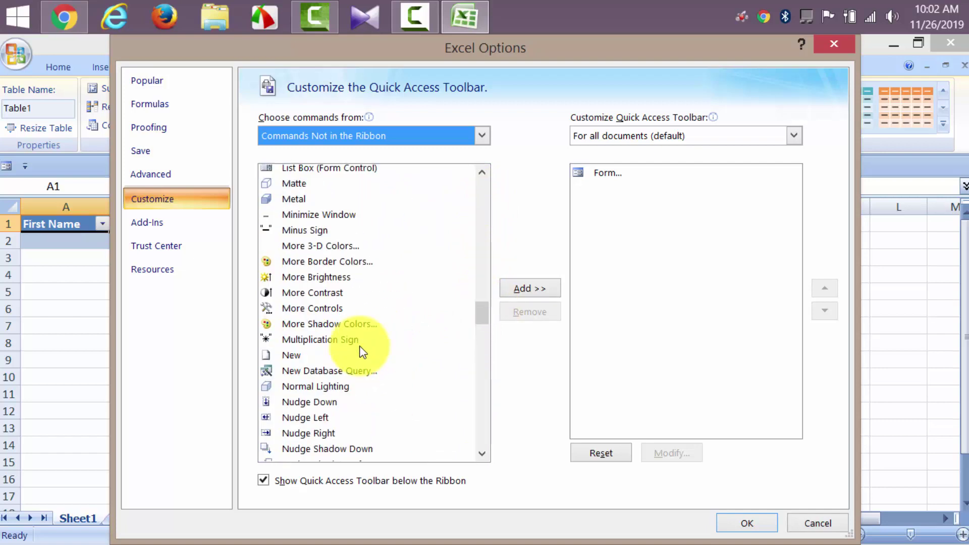
pyautogui.scroll(1, 360, 347)
pyautogui.scroll(-3, 362, 352)
pyautogui.scroll(2, 362, 352)
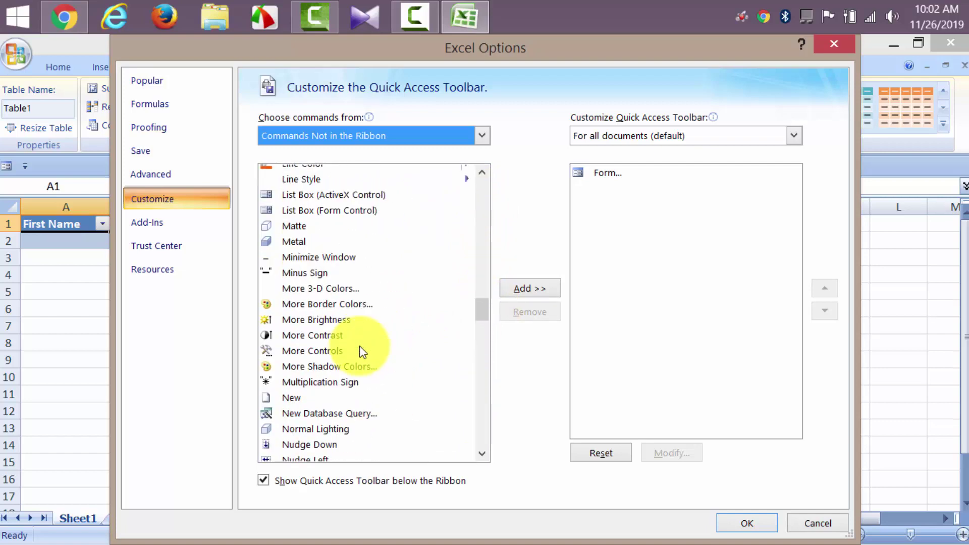
pyautogui.scroll(3, 362, 352)
pyautogui.scroll(8, 363, 352)
pyautogui.scroll(3, 362, 352)
pyautogui.scroll(3, 360, 351)
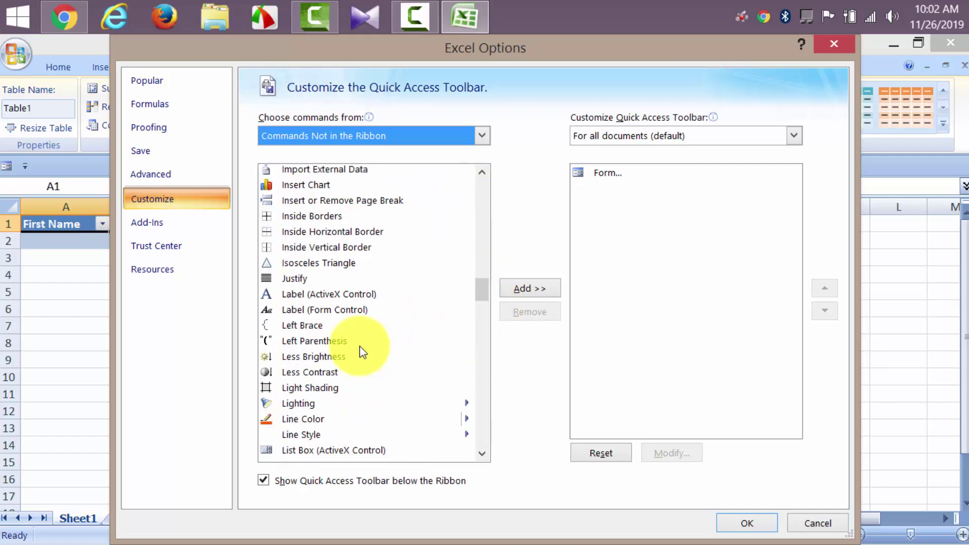
pyautogui.scroll(11, 360, 350)
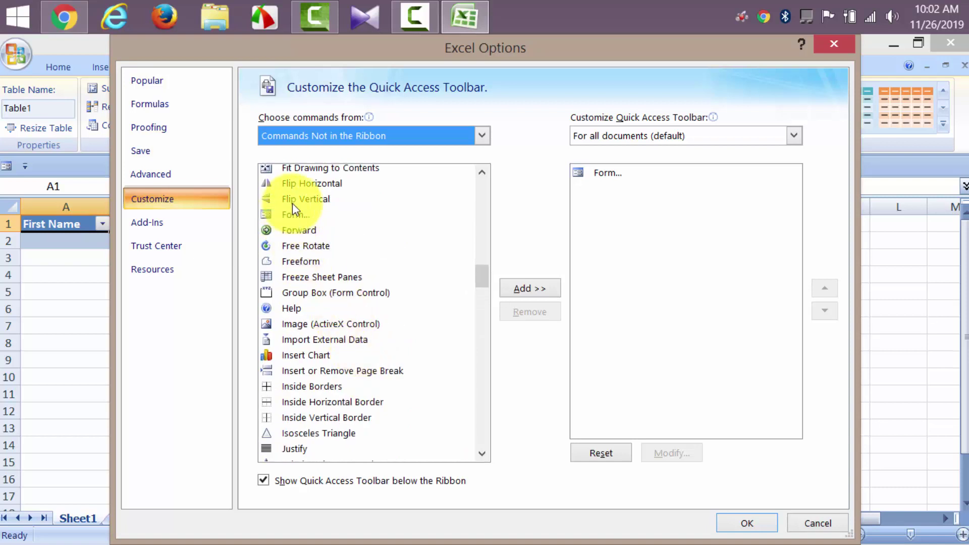
pyautogui.click(295, 216)
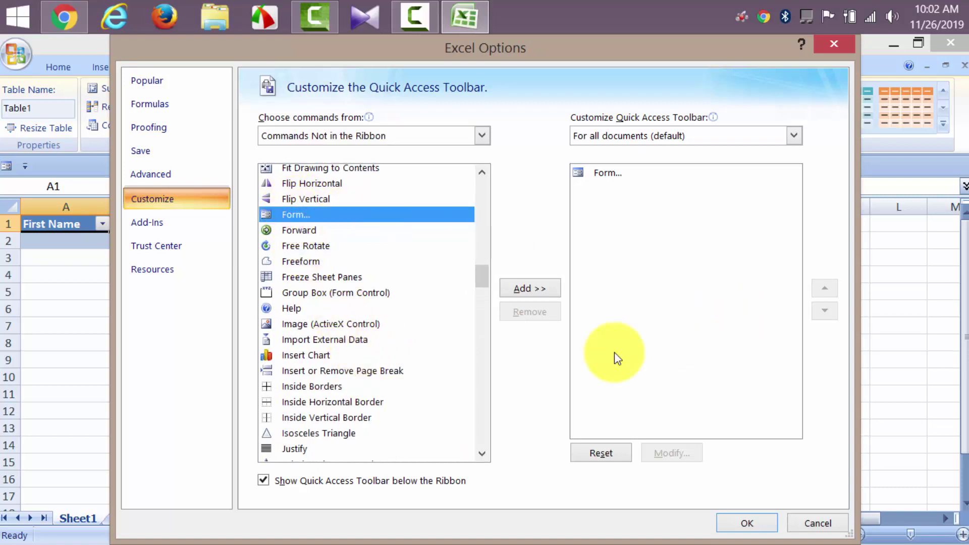
pyautogui.click(528, 289)
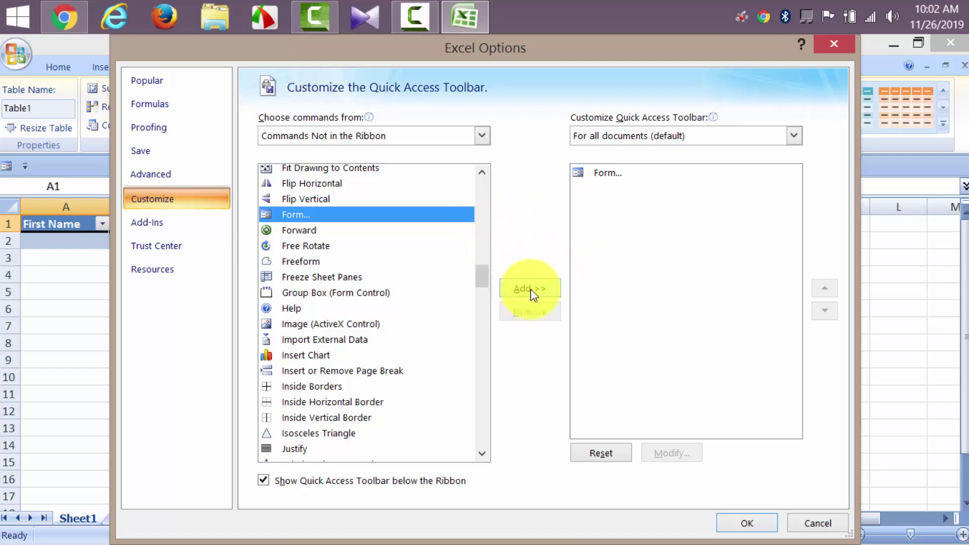
pyautogui.click(531, 289)
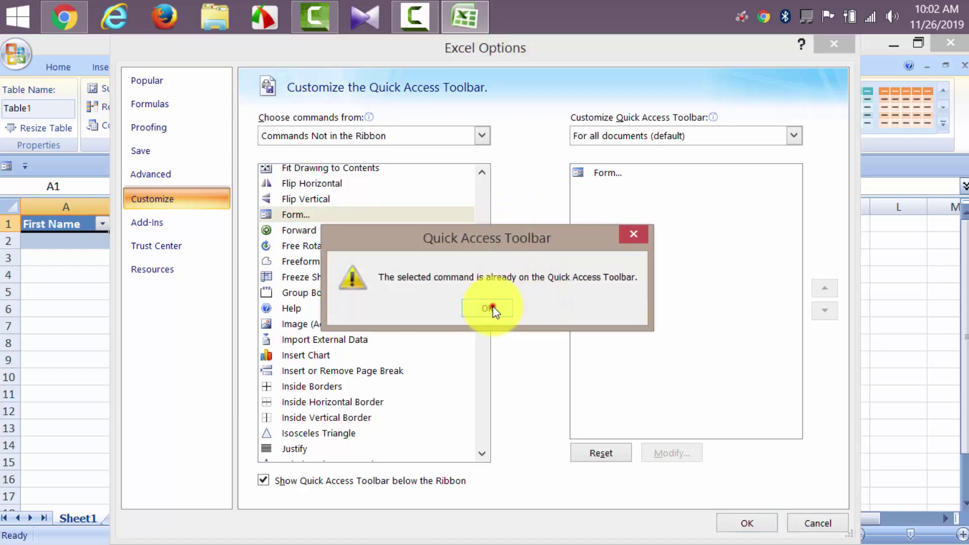
pyautogui.click(493, 306)
# Close Excel Options and launch the data form from the Quick Access Toolbar's Form button.
pyautogui.click(743, 520)
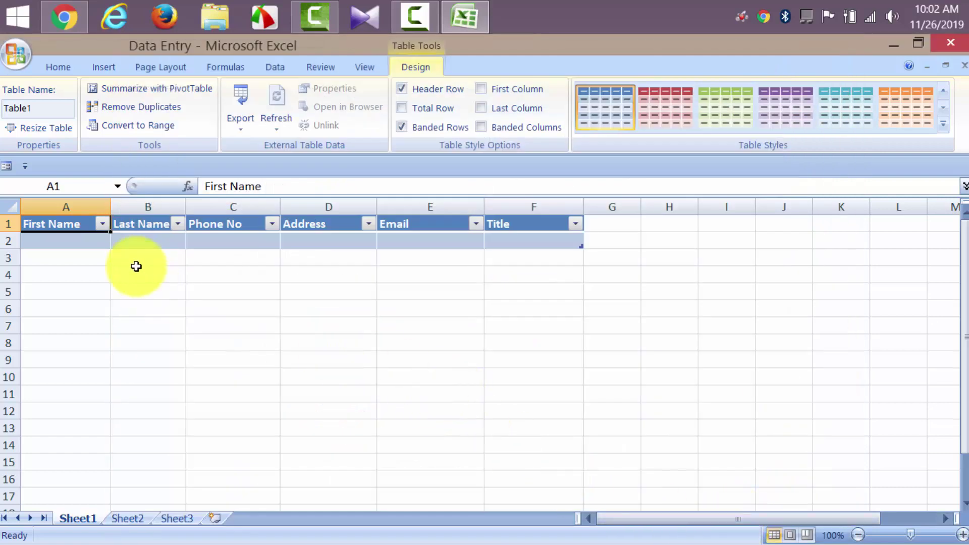
pyautogui.click(7, 167)
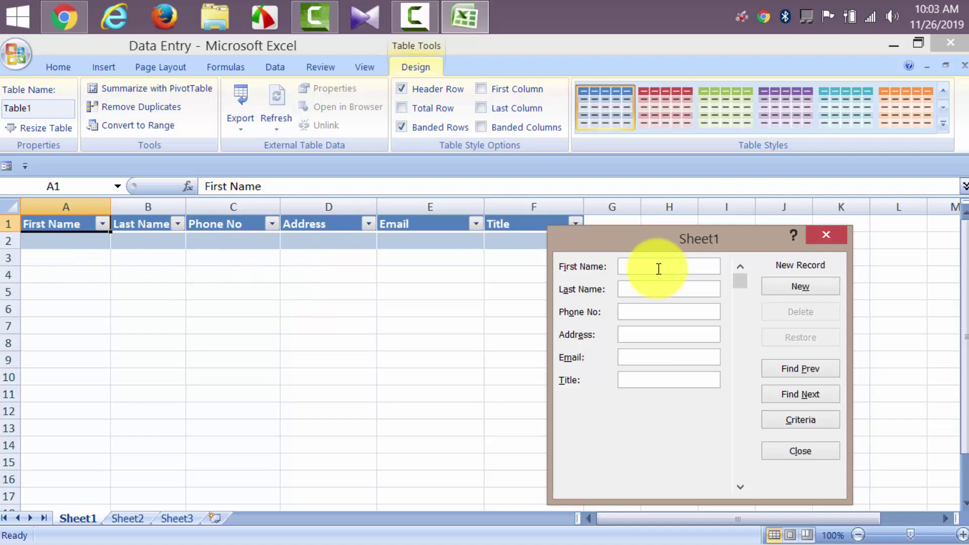
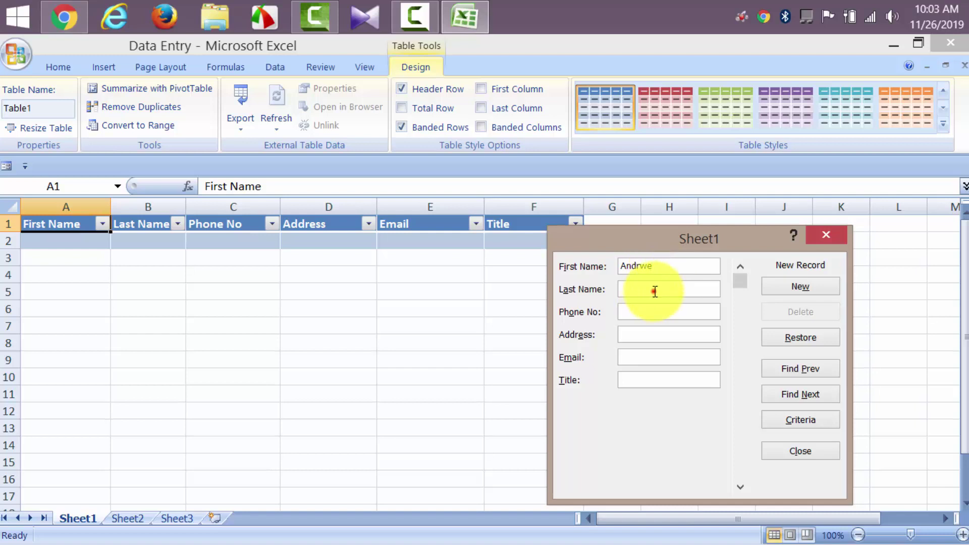
# Fill in the first contact's name, phone number, address and e-mail, with Title CEO.
pyautogui.click(655, 290)
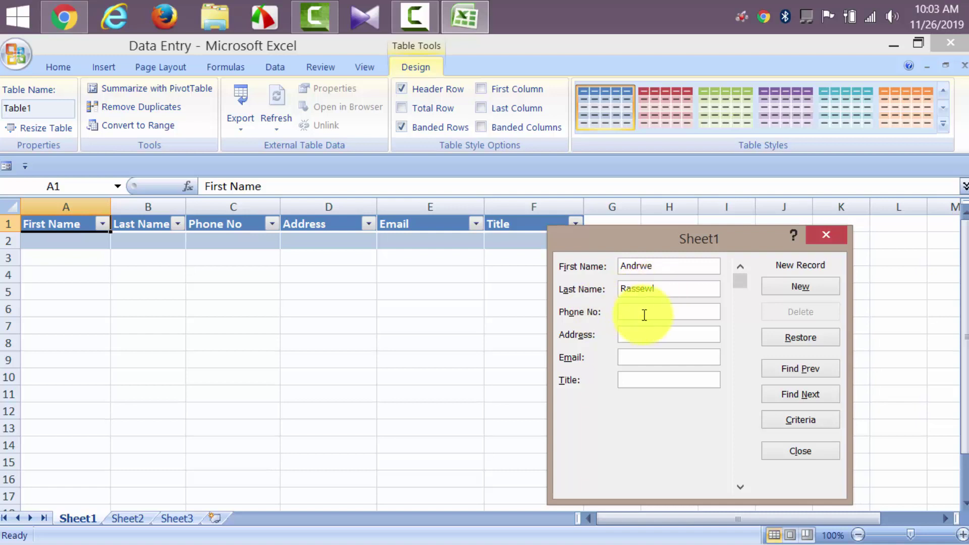
pyautogui.click(661, 314)
pyautogui.write('2')
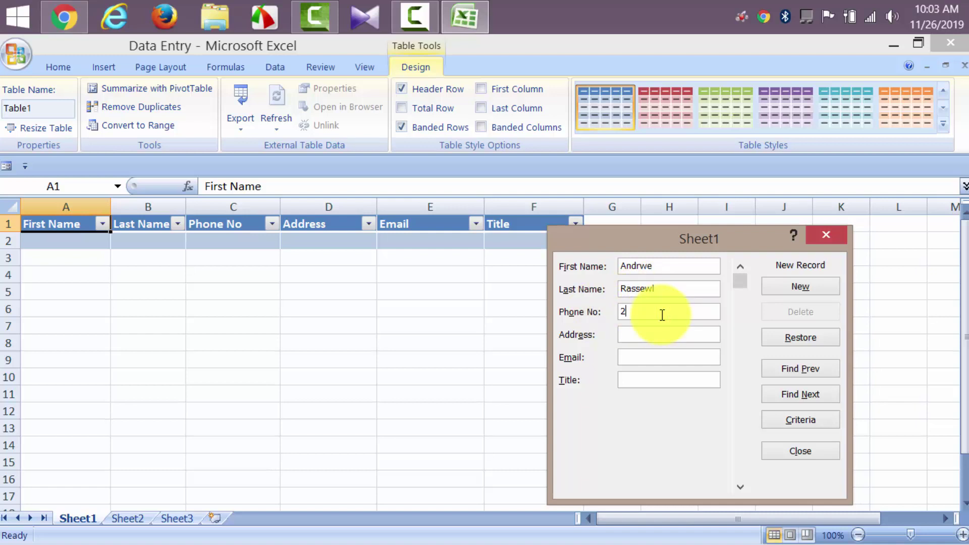
pyautogui.write('00100200')
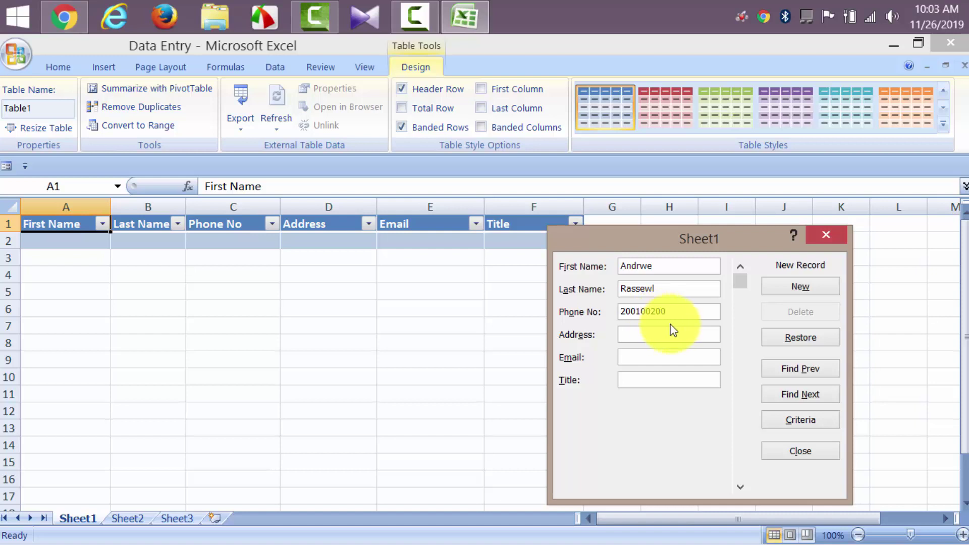
pyautogui.click(675, 334)
pyautogui.write('27')
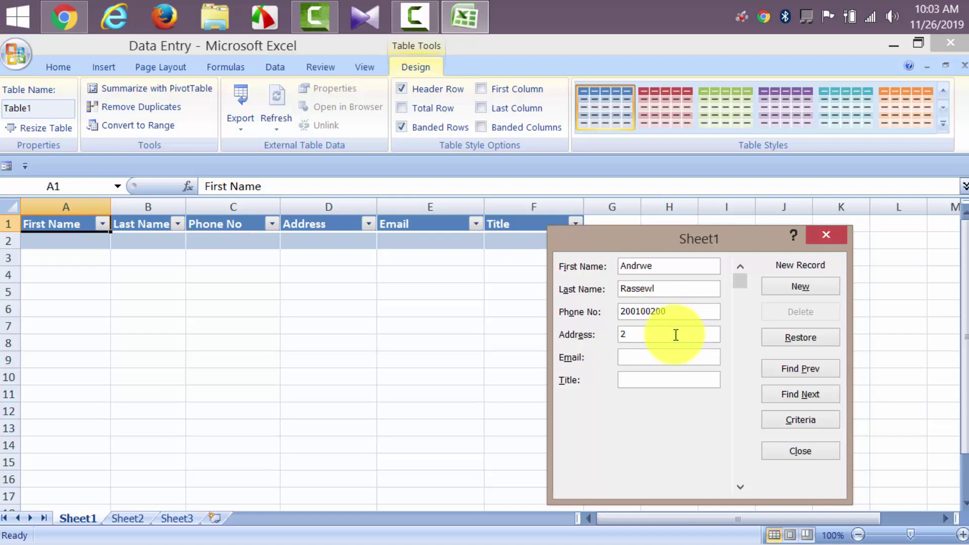
pyautogui.write('00 Str')
pyautogui.write('eet')
pyautogui.click(648, 361)
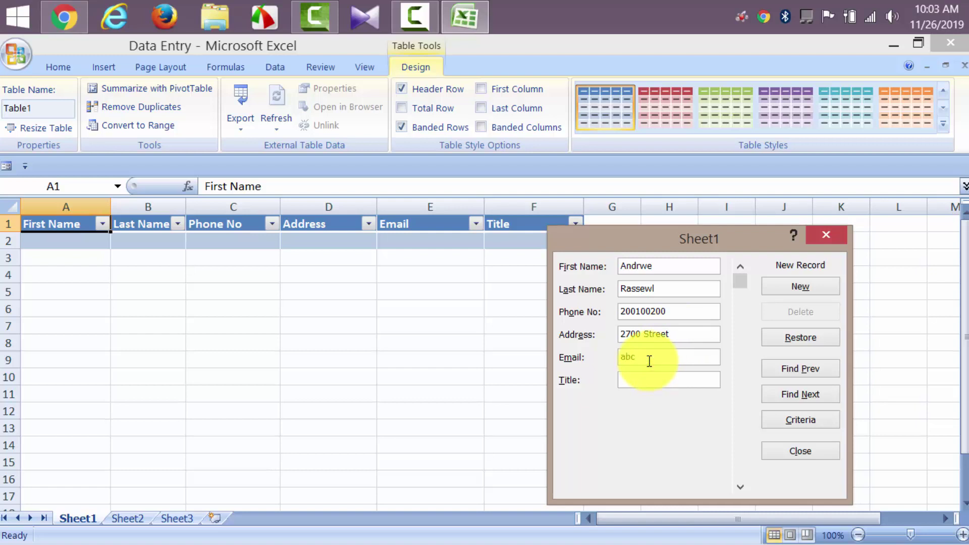
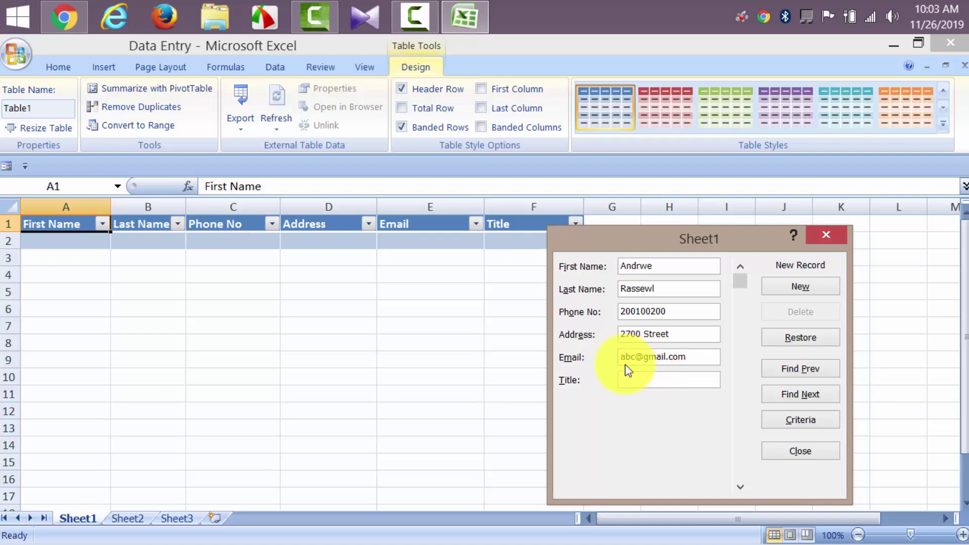
pyautogui.click(650, 383)
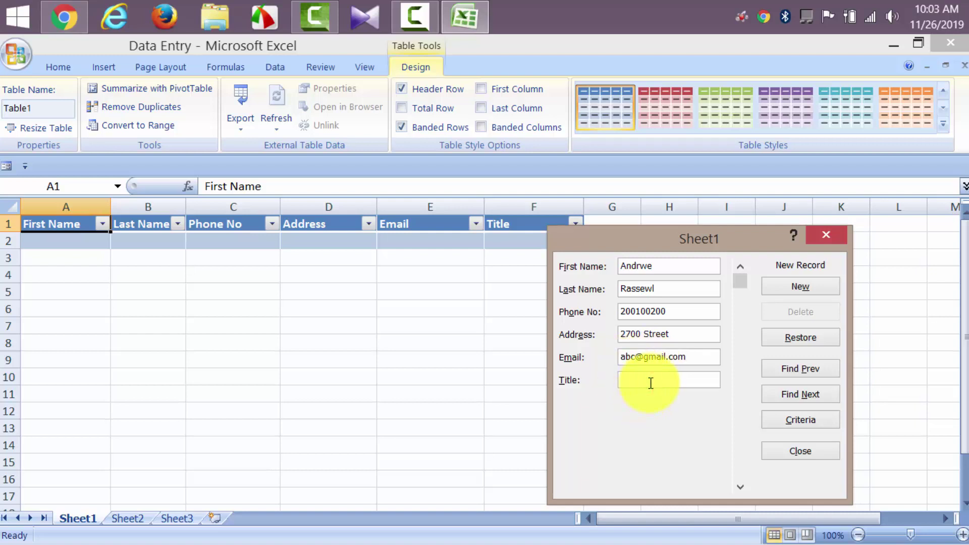
pyautogui.write('C')
pyautogui.write('eo')
pyautogui.press('BackSpace')
pyautogui.press('BackSpace')
pyautogui.write('EO')
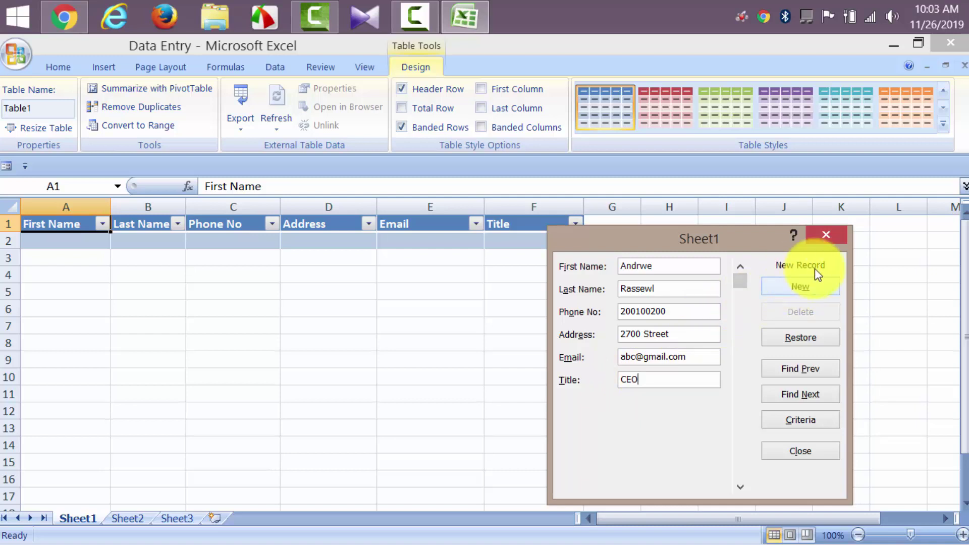
# Add the first contact to the table and enter the second contact's name and phone number.
pyautogui.click(799, 287)
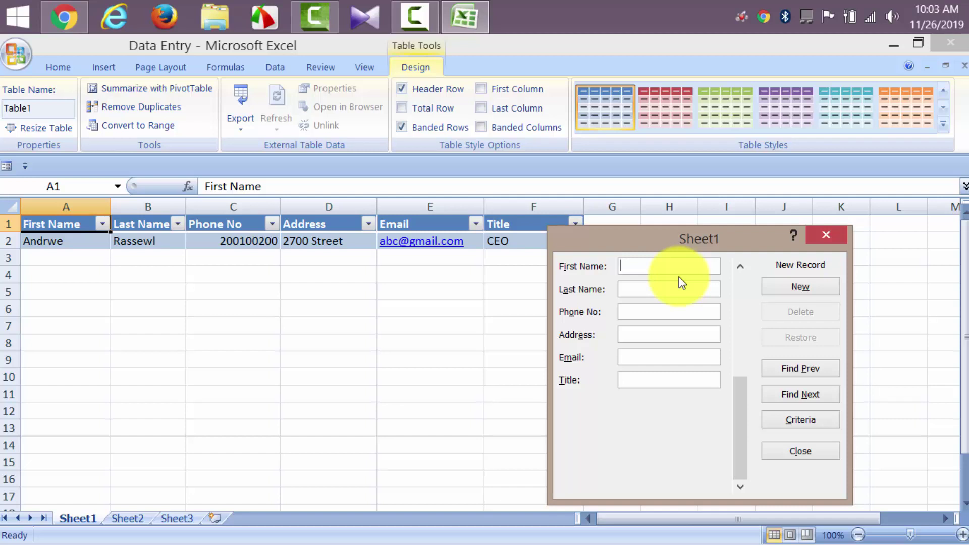
pyautogui.write('Asshh')
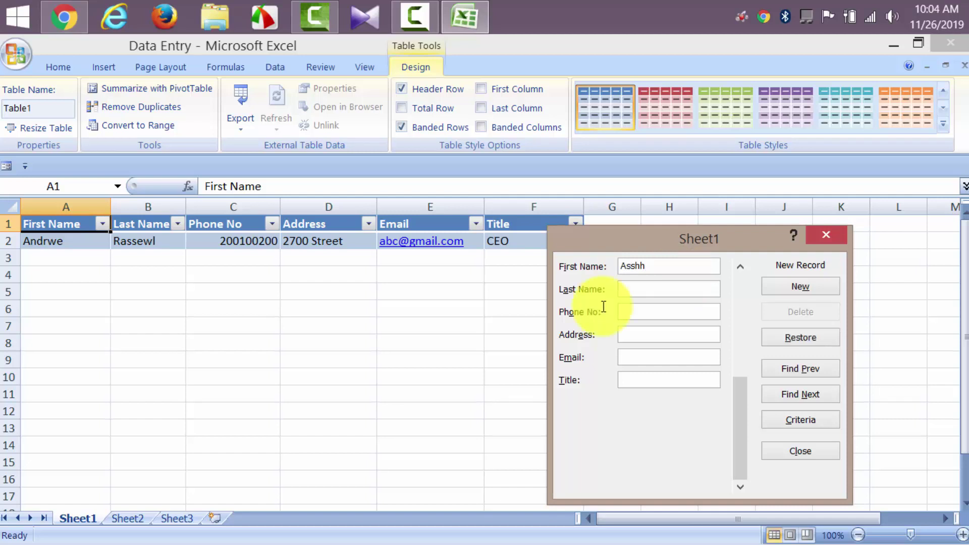
pyautogui.click(645, 288)
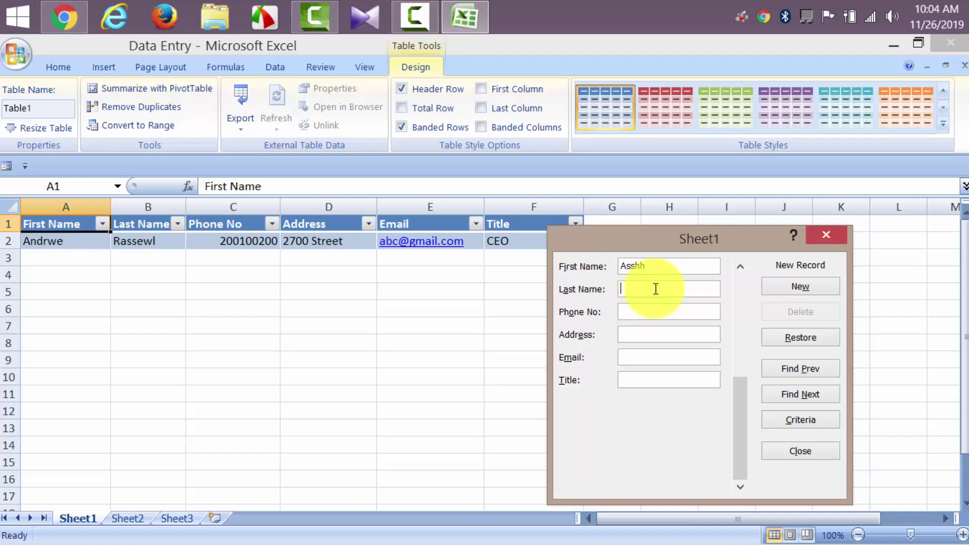
pyautogui.write('full')
pyautogui.click(662, 312)
pyautogui.write('1')
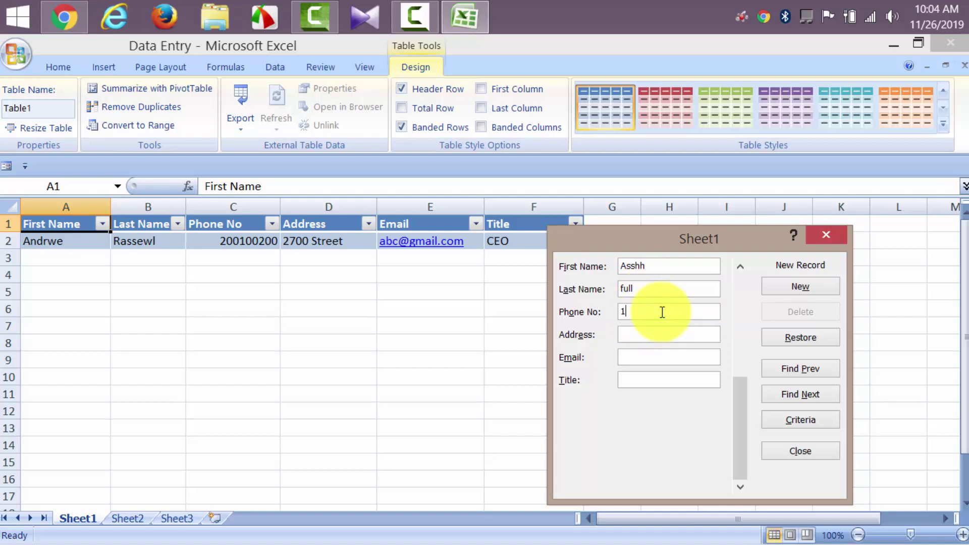
pyautogui.write('00200')
pyautogui.write('100')
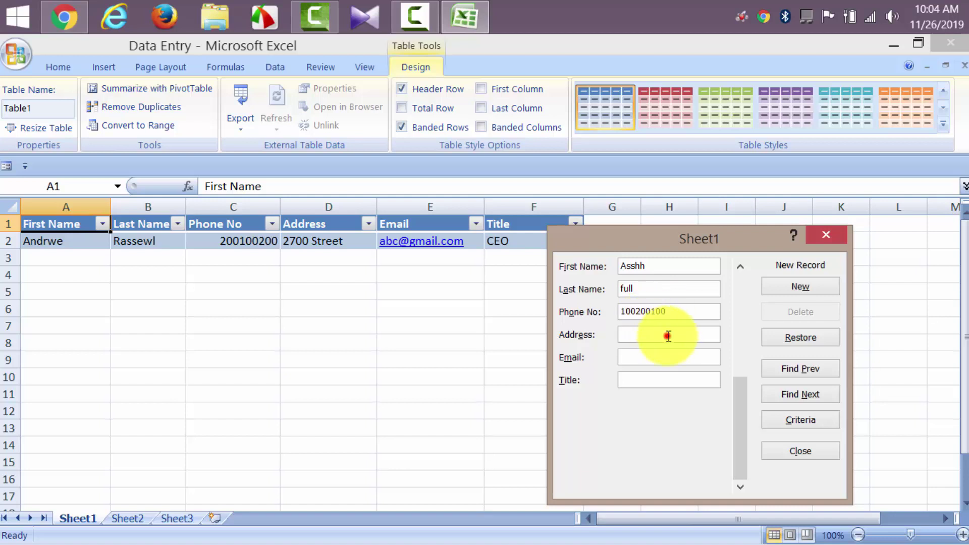
# Complete the second contact's address, e-mail and title Owner, and add it as row 3.
pyautogui.click(669, 336)
pyautogui.write('27')
pyautogui.write('90')
pyautogui.write(' street')
pyautogui.click(647, 356)
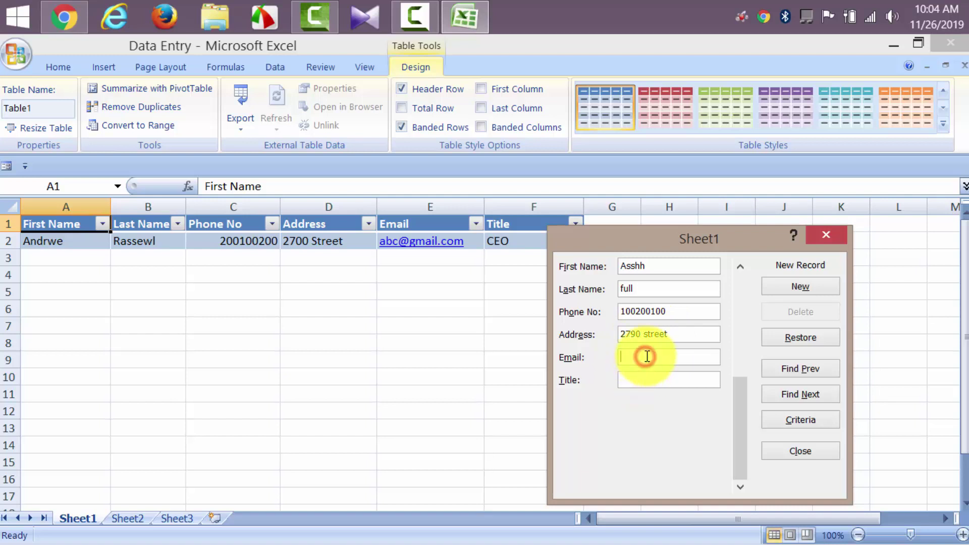
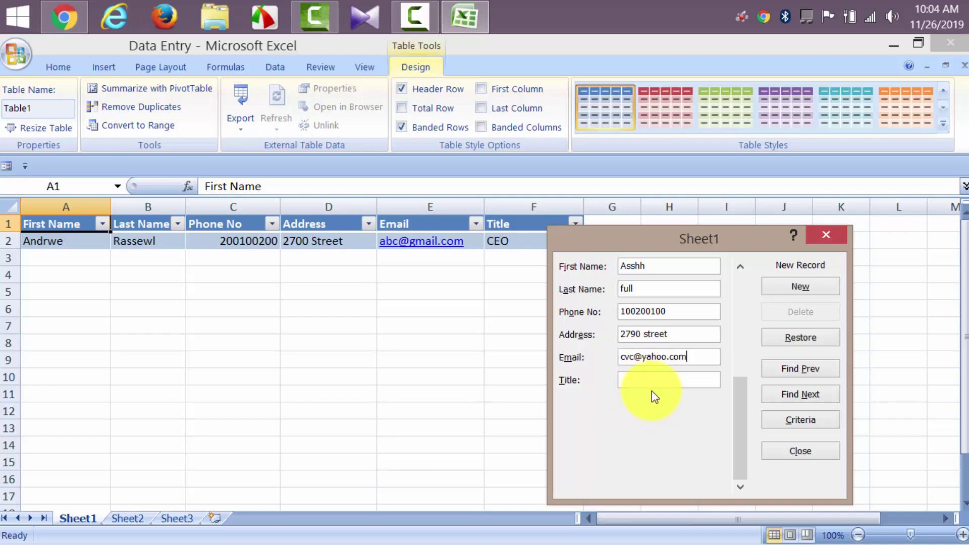
pyautogui.click(655, 379)
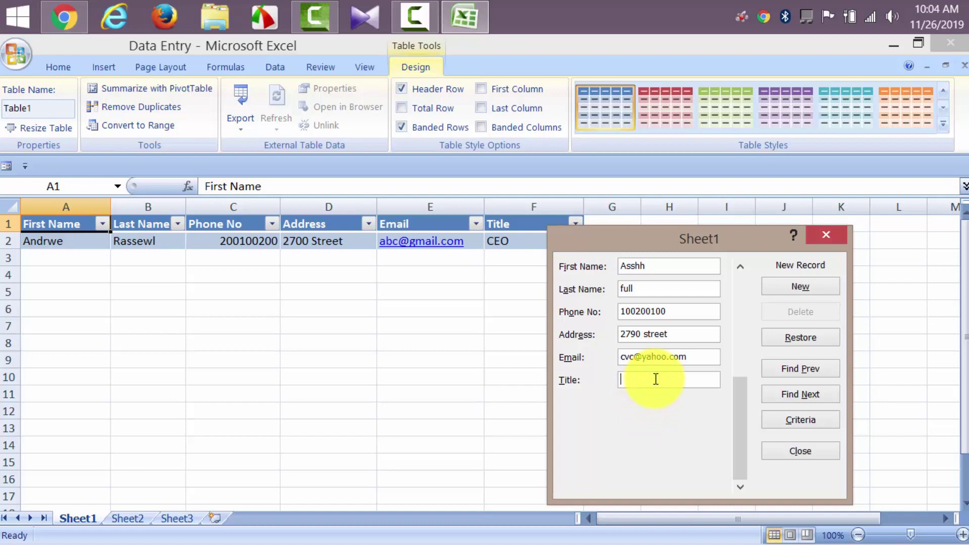
pyautogui.write('Owner')
pyautogui.click(799, 287)
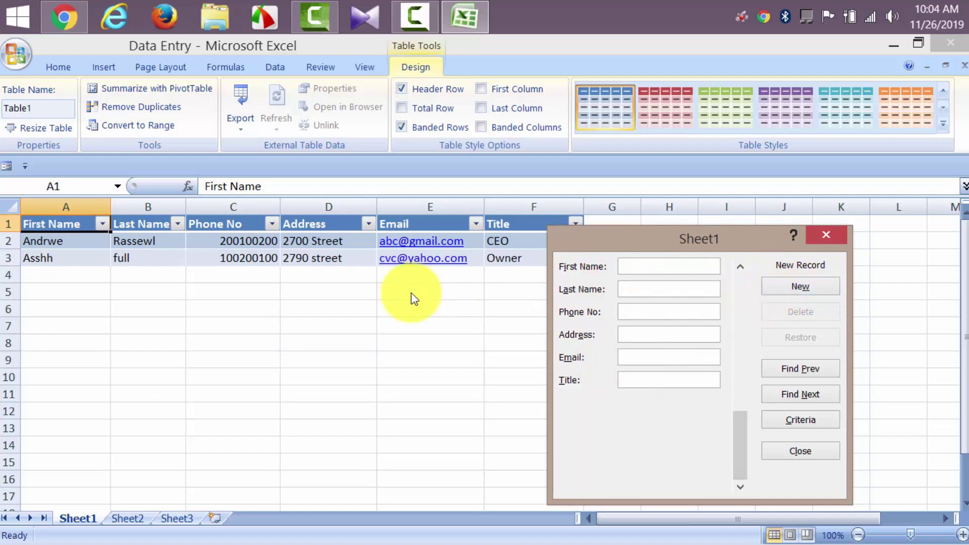
# Close the data form and switch to Sheet2.
pyautogui.click(686, 239)
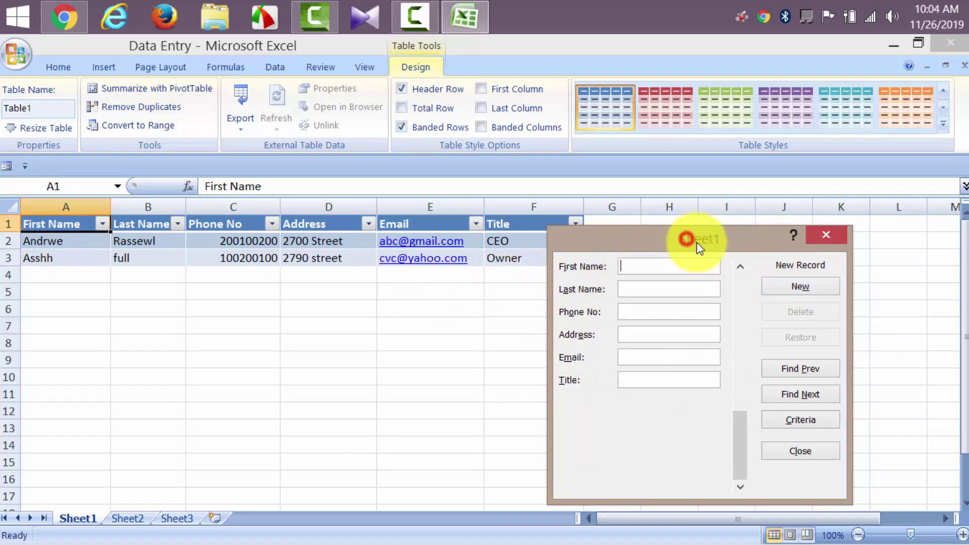
pyautogui.moveTo(697, 241); pyautogui.dragTo(748, 247)
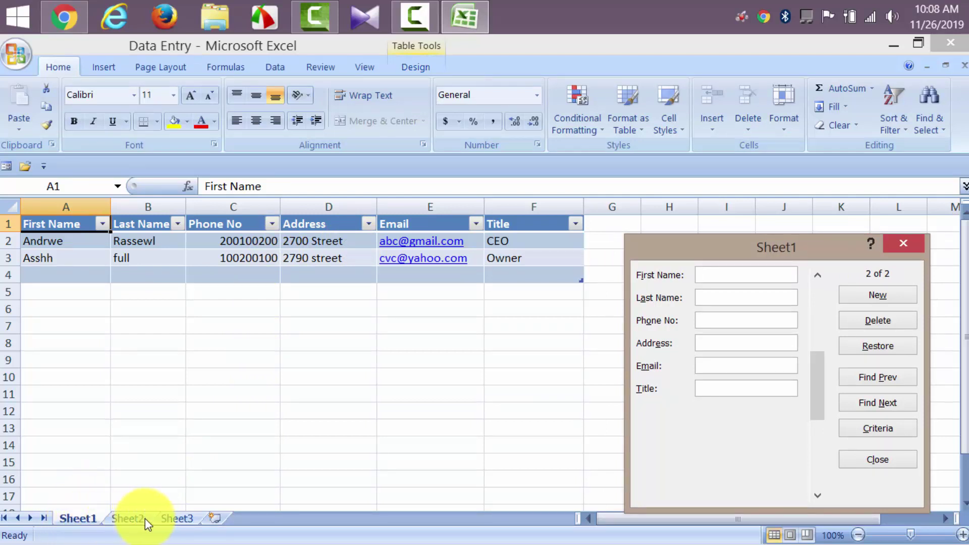
pyautogui.press('Escape')
pyautogui.click(125, 518)
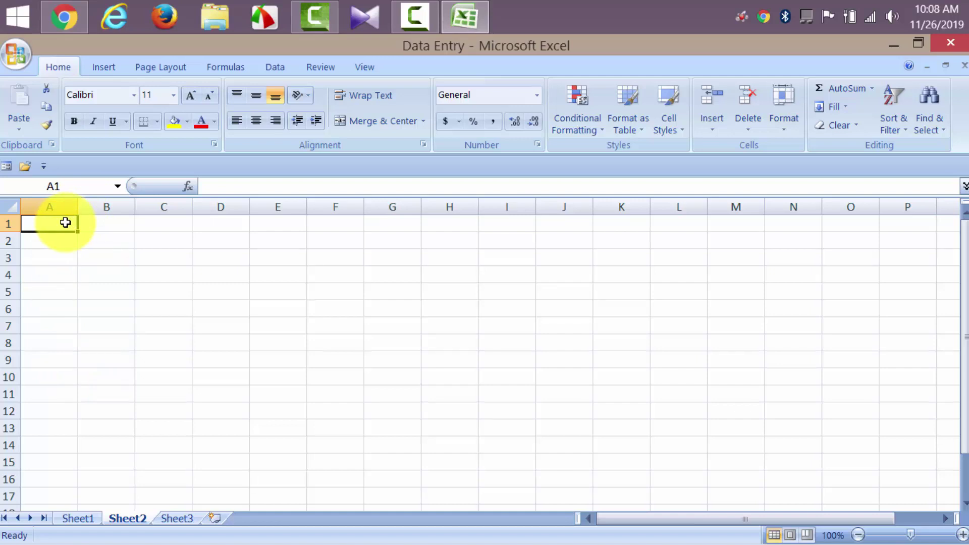
# Type the headers S.N, Name and Class into A1:C1 and select them.
pyautogui.write('S.')
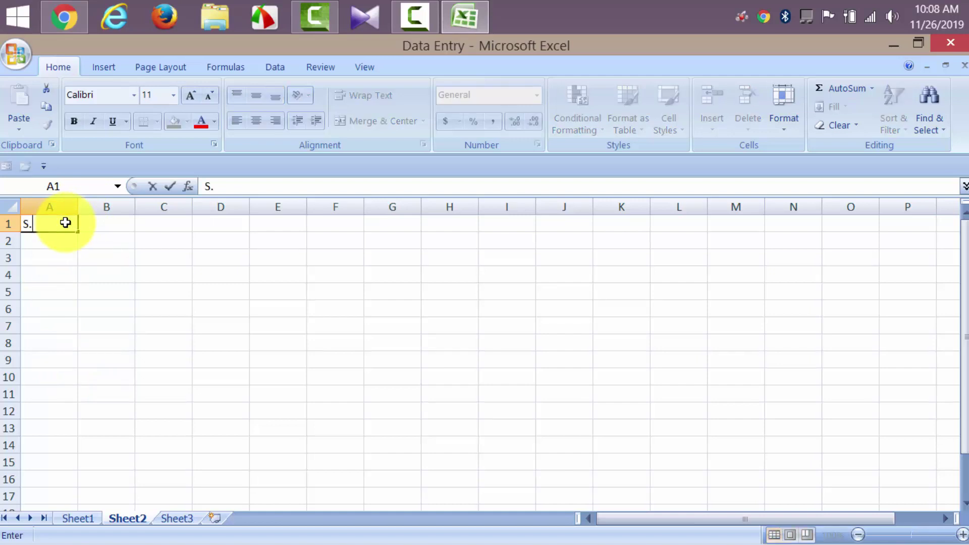
pyautogui.write('N')
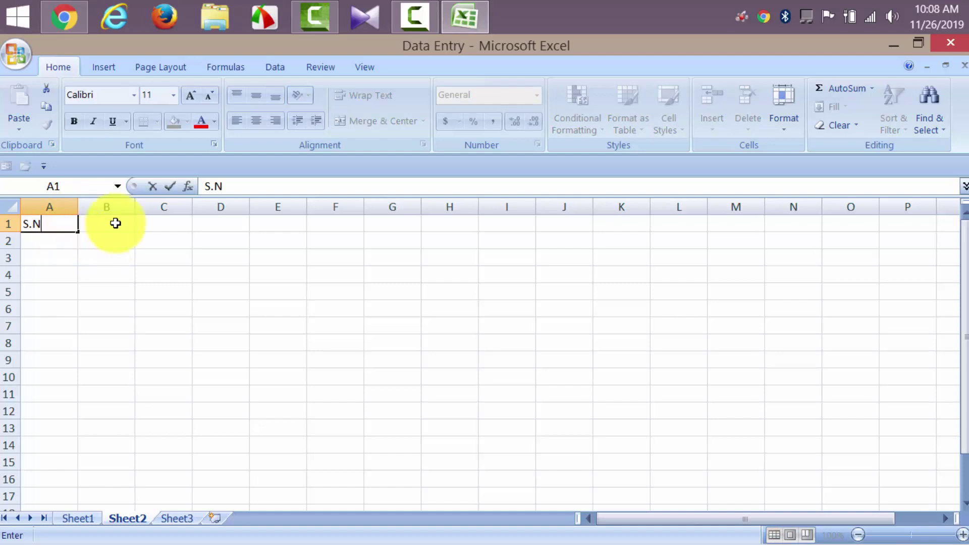
pyautogui.click(123, 223)
pyautogui.write('Na')
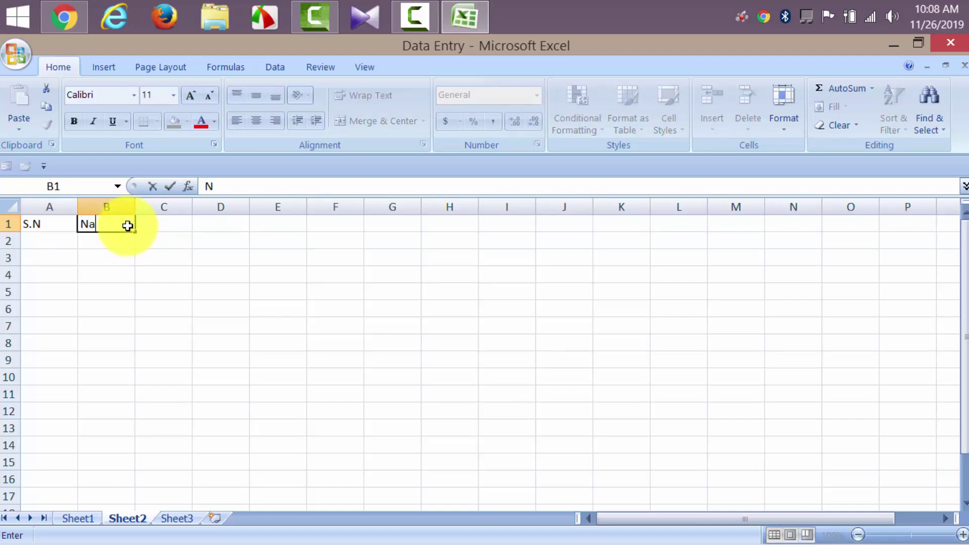
pyautogui.write('me')
pyautogui.click(172, 221)
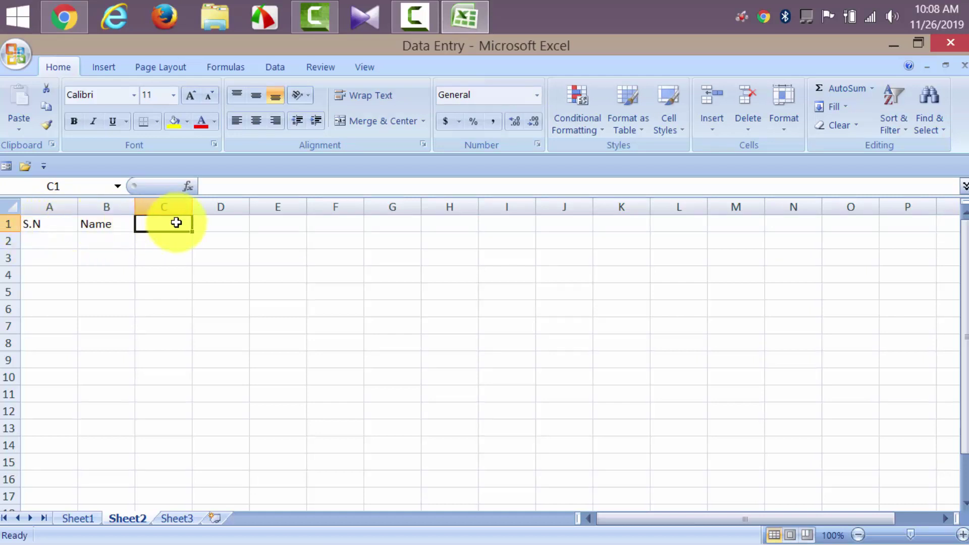
pyautogui.write('C')
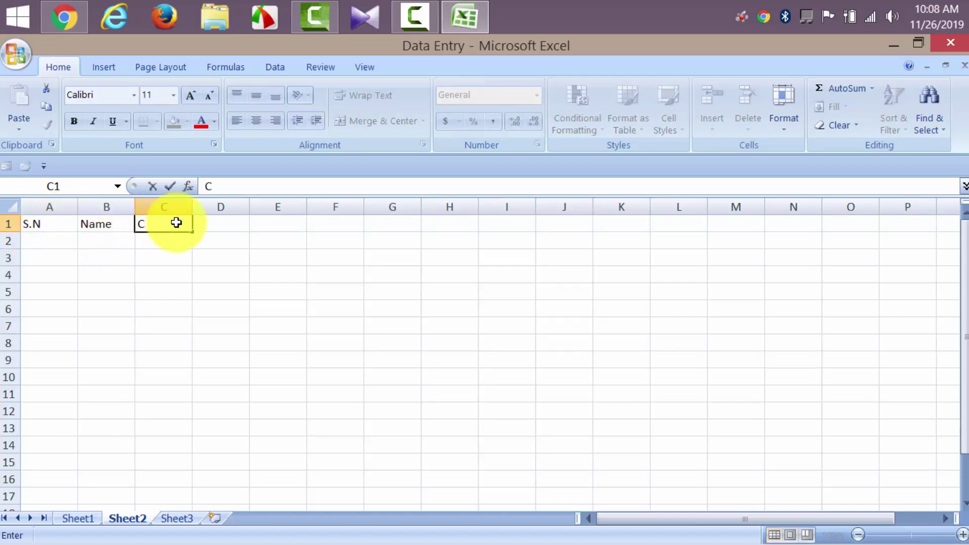
pyautogui.write('lass')
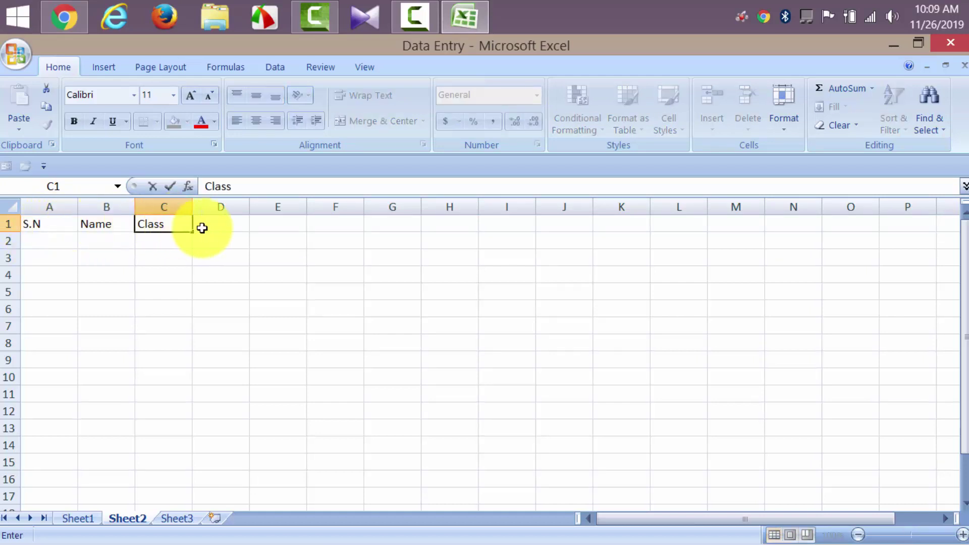
pyautogui.click(49, 224)
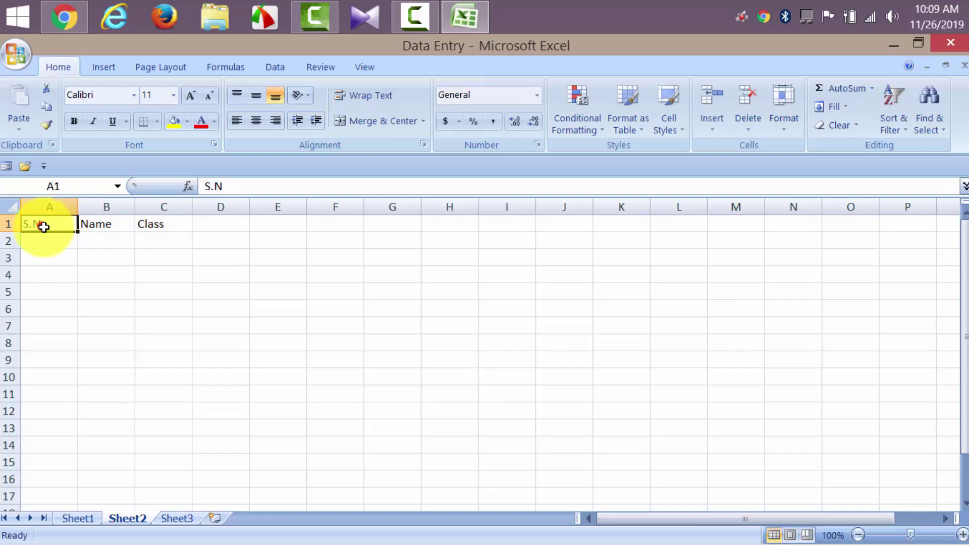
pyautogui.moveTo(42, 225); pyautogui.dragTo(151, 224)
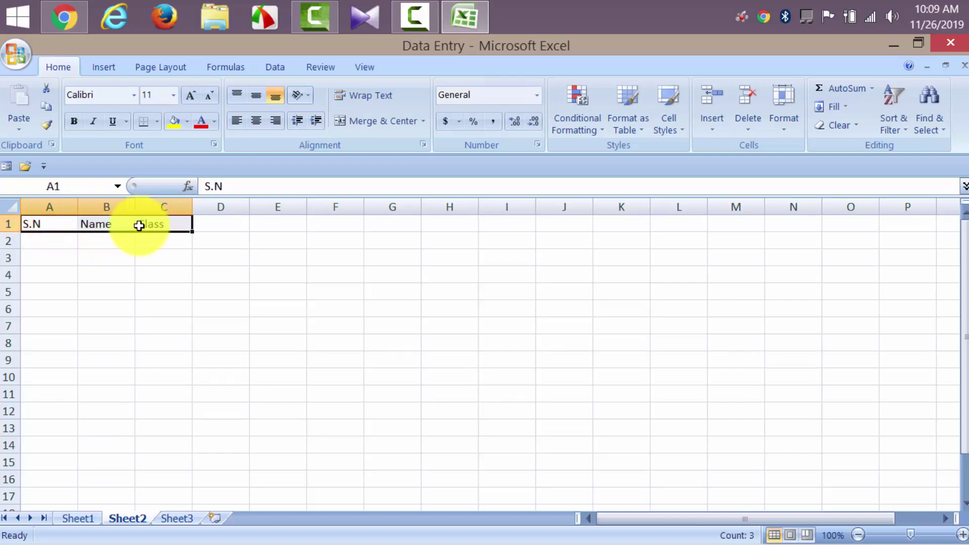
# Turn Sheet2's A1:C1 headings into a table with 'My table has headers' ticked.
pyautogui.click(108, 69)
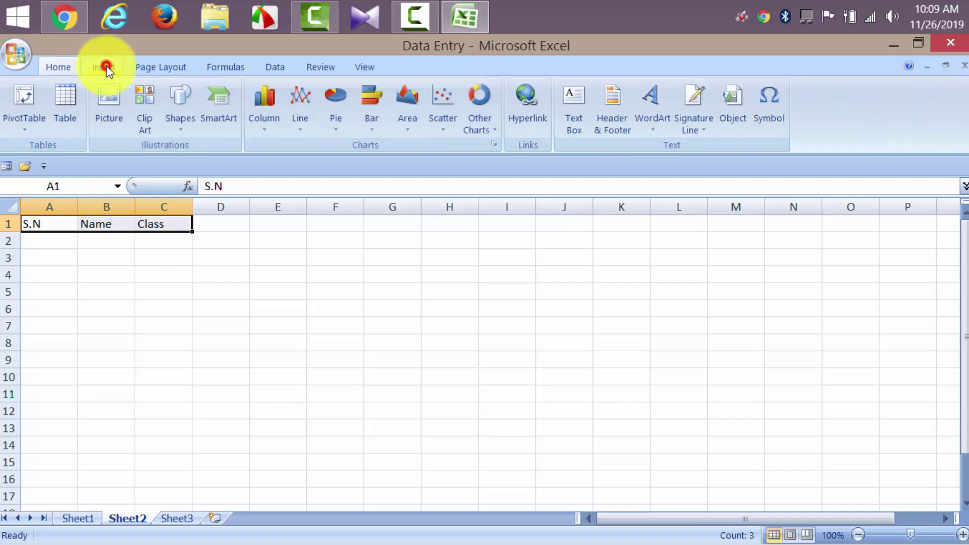
pyautogui.click(66, 105)
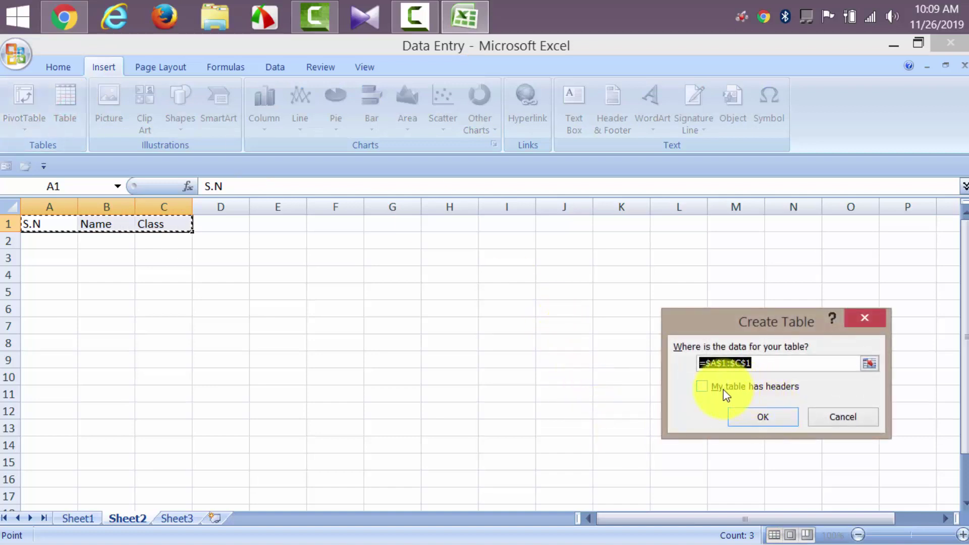
pyautogui.click(701, 386)
pyautogui.click(759, 419)
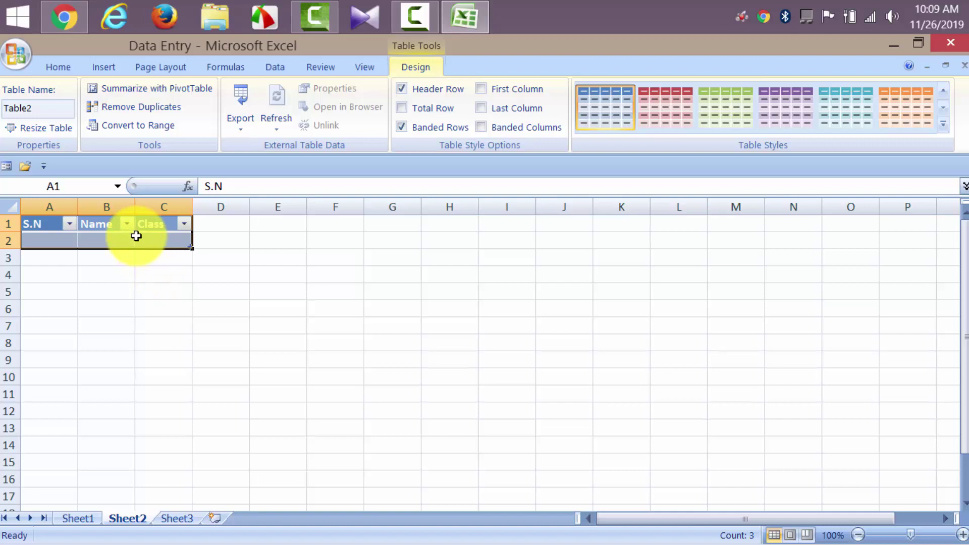
pyautogui.click(28, 69)
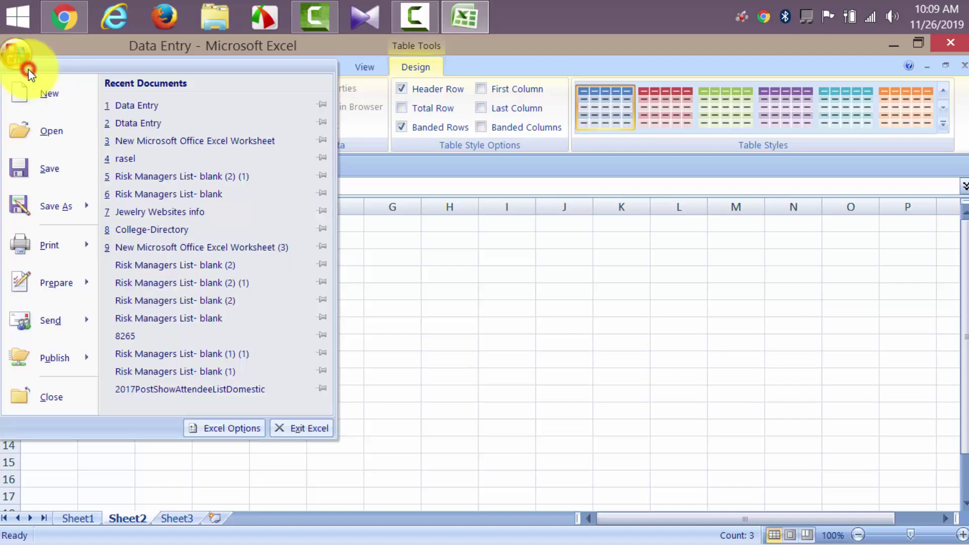
pyautogui.click(225, 429)
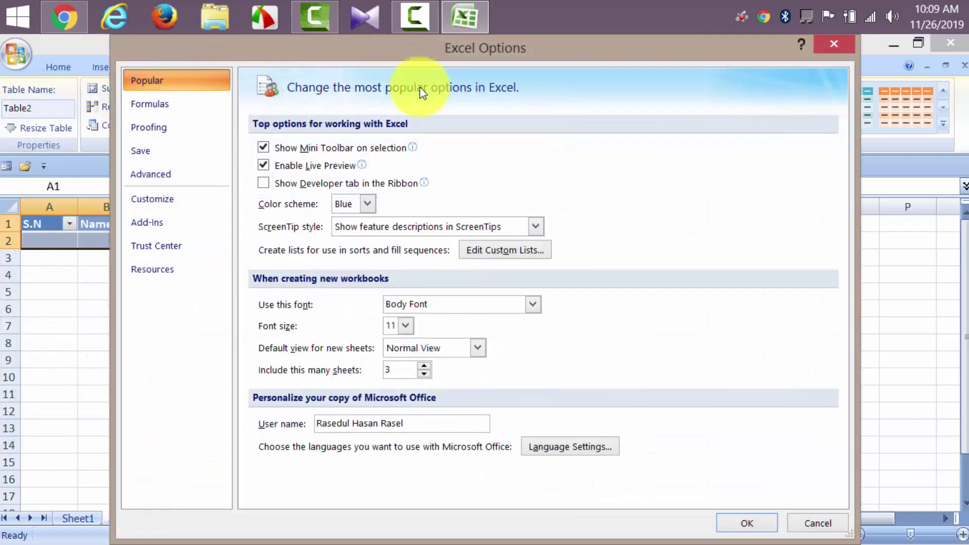
pyautogui.click(162, 199)
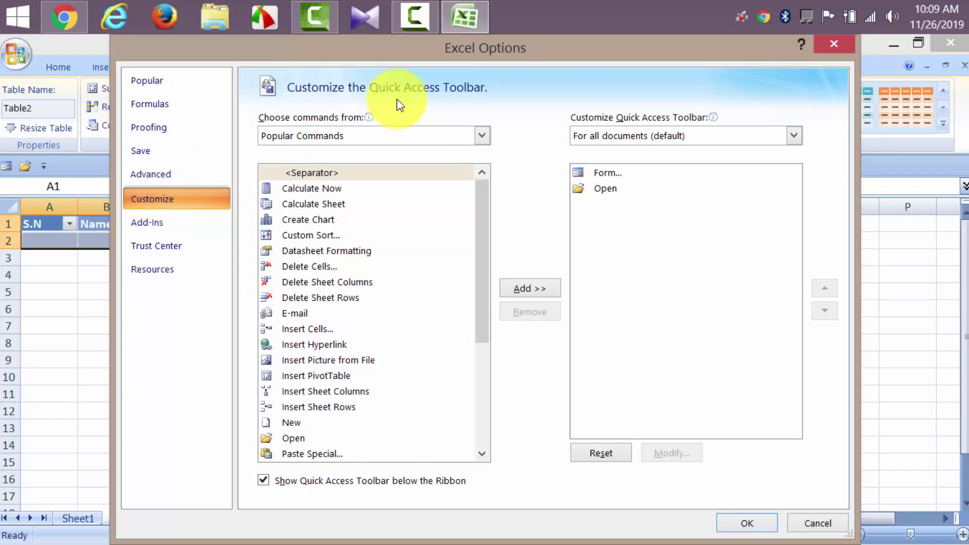
pyautogui.click(420, 138)
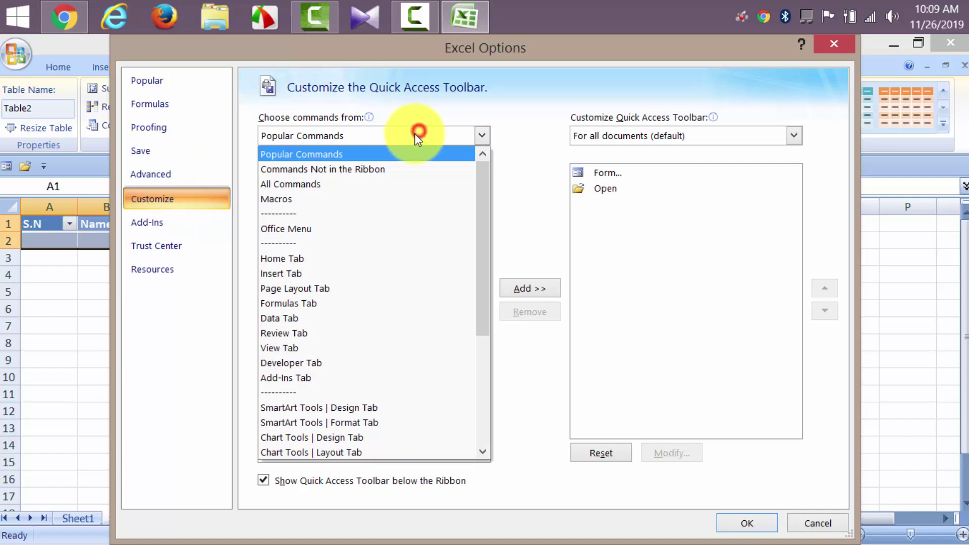
pyautogui.click(372, 167)
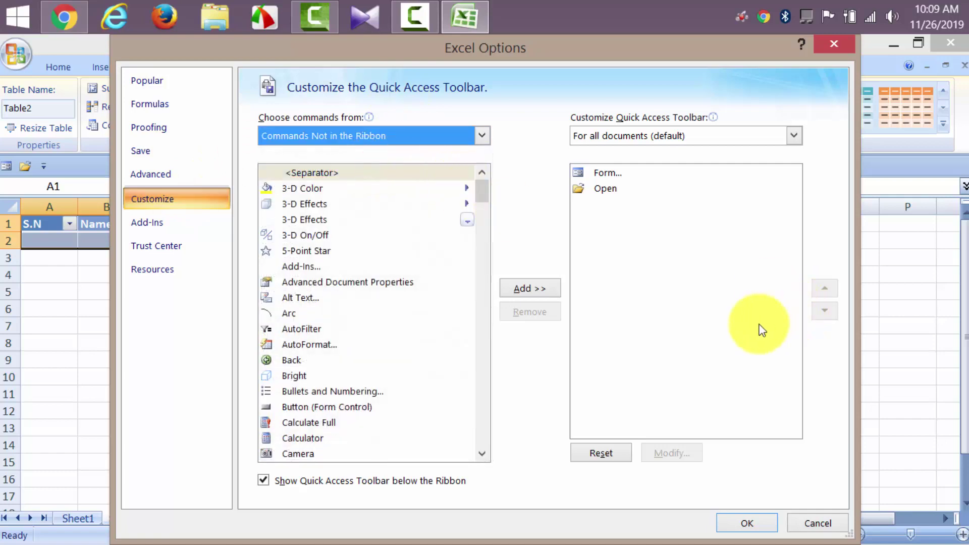
pyautogui.scroll(-3, 306, 255)
pyautogui.scroll(-4, 305, 262)
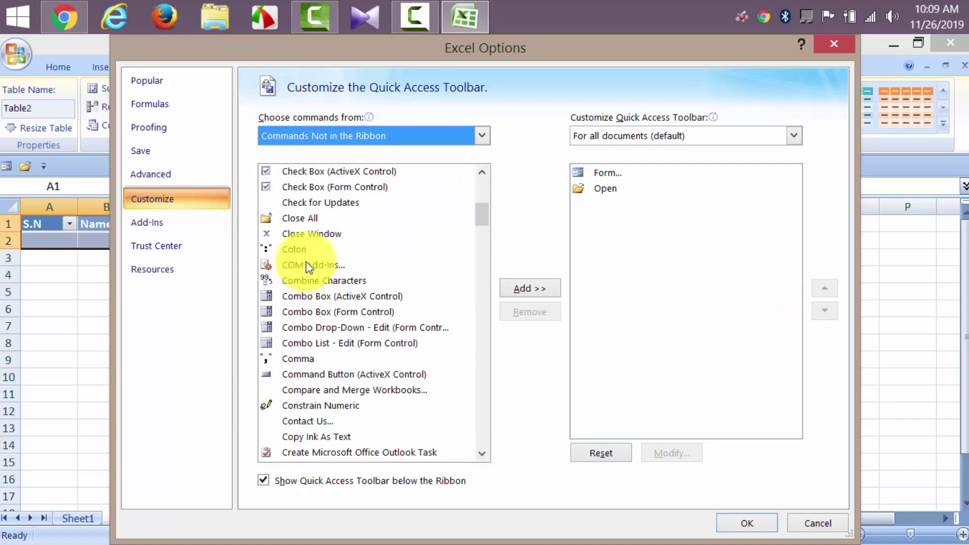
pyautogui.scroll(-3, 306, 265)
pyautogui.scroll(-3, 306, 265)
pyautogui.scroll(-5, 306, 266)
pyautogui.scroll(-3, 305, 268)
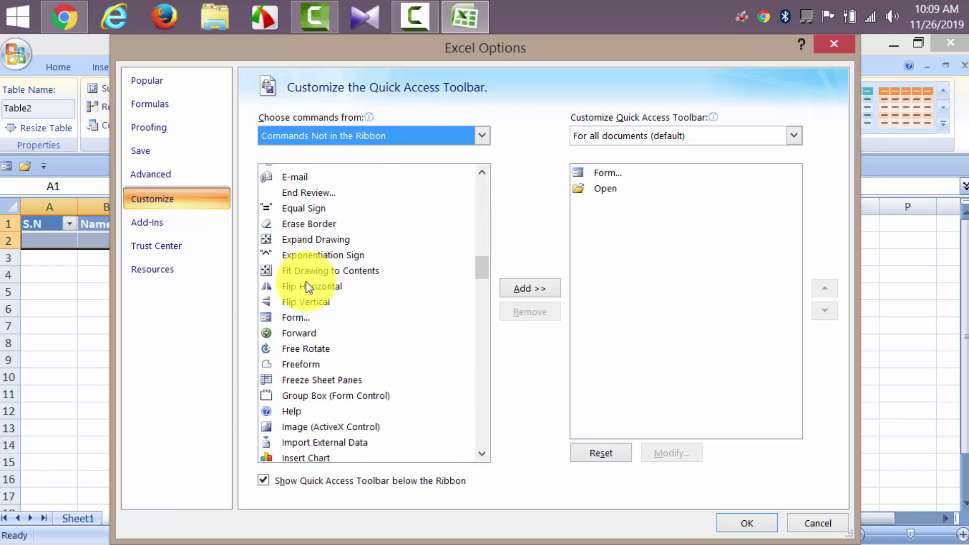
pyautogui.click(296, 317)
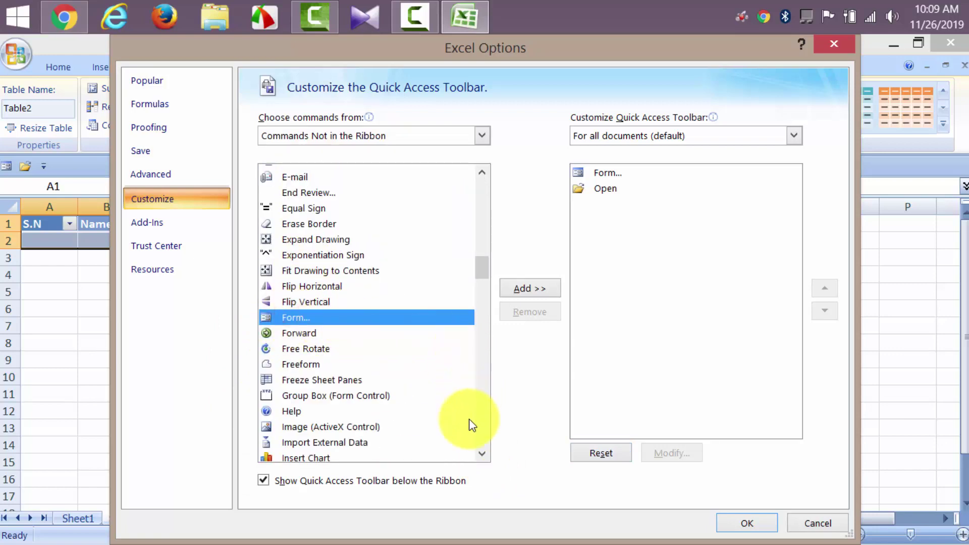
pyautogui.click(527, 289)
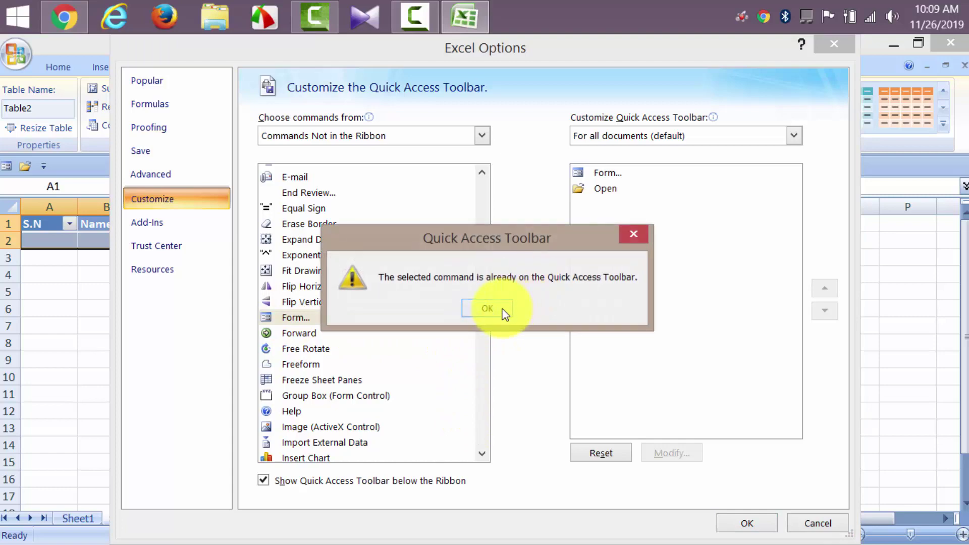
pyautogui.click(502, 308)
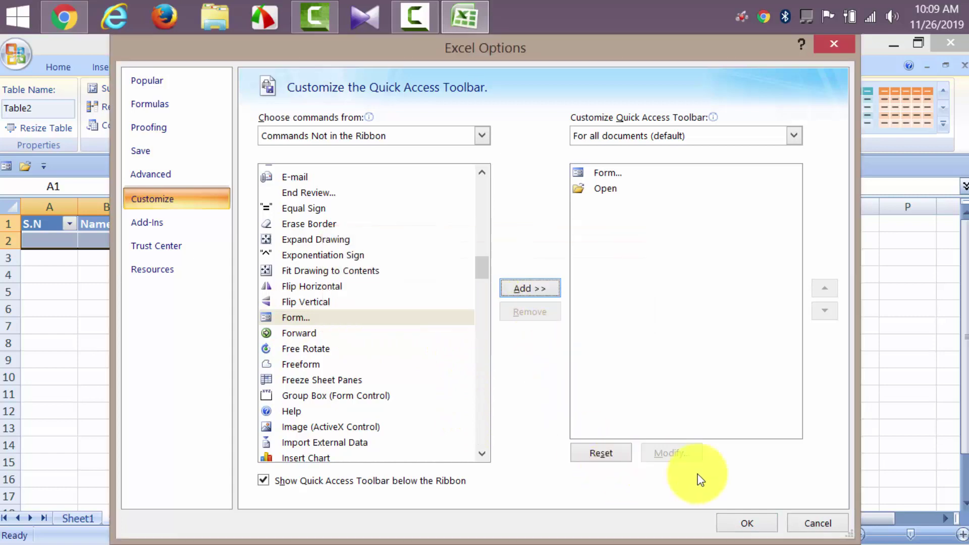
pyautogui.click(756, 524)
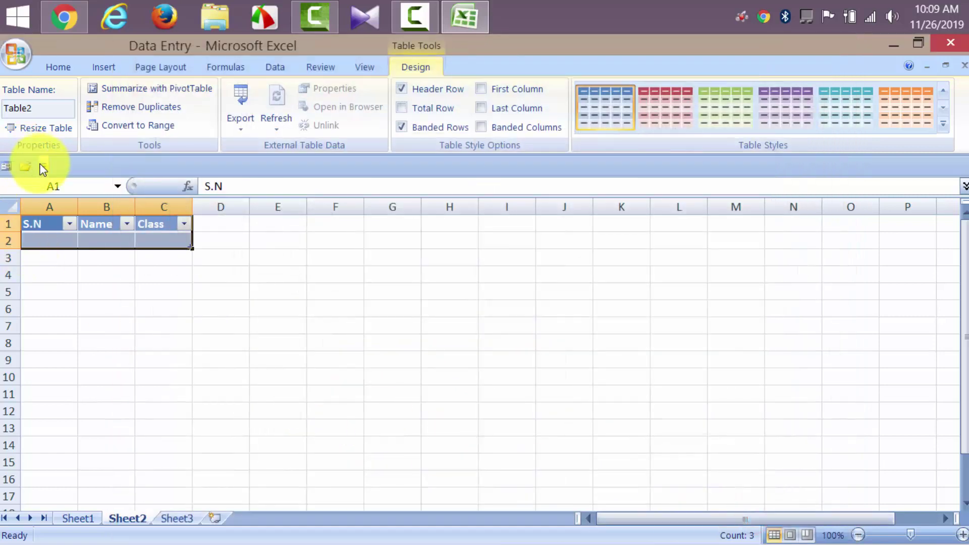
# Open the data form and add a record with S.N 1, the student's name and Class 'Class'.
pyautogui.click(43, 167)
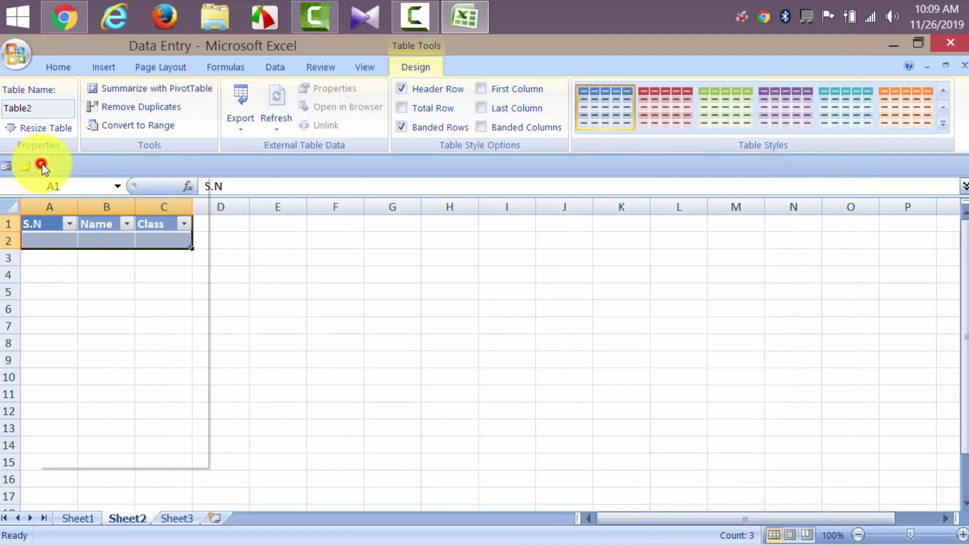
pyautogui.click(5, 167)
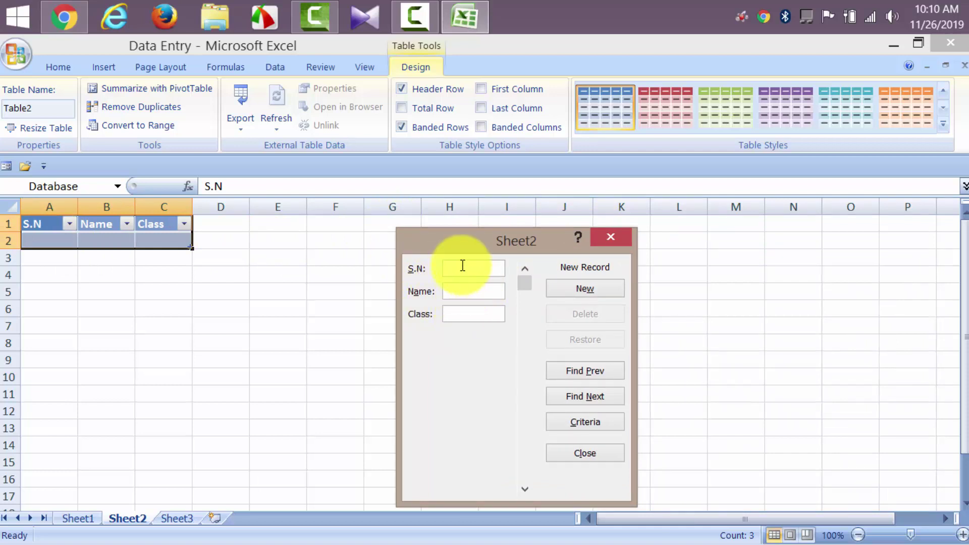
pyautogui.write('01')
pyautogui.click(459, 292)
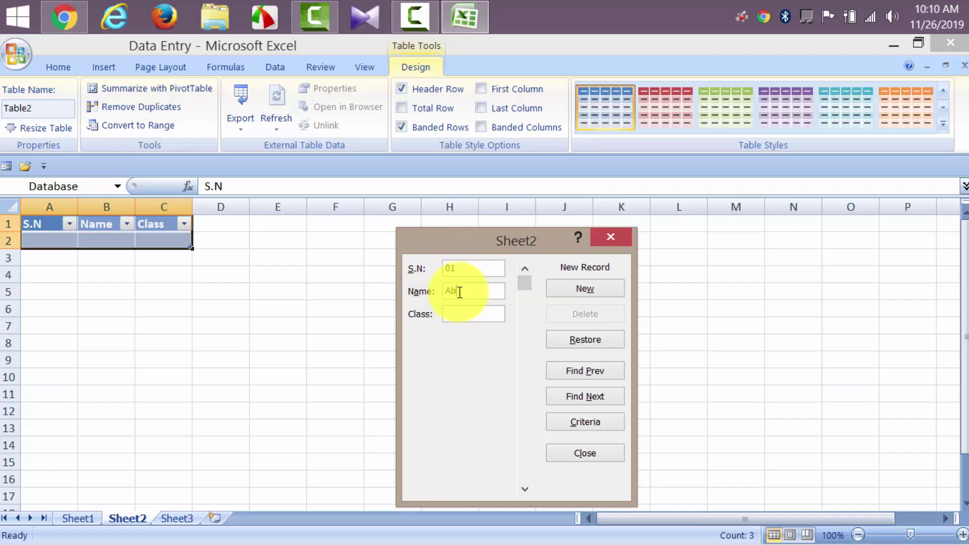
pyautogui.click(453, 315)
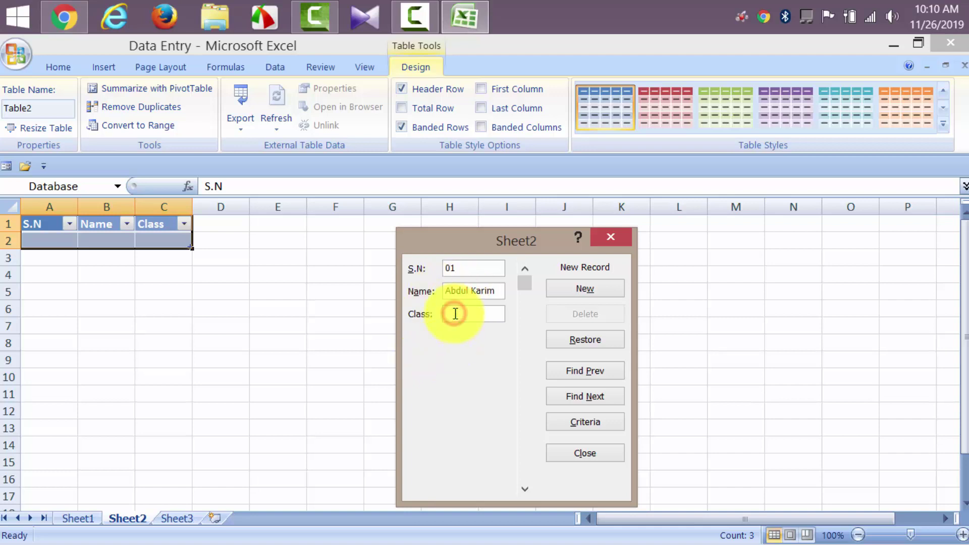
pyautogui.write('Class')
pyautogui.click(593, 288)
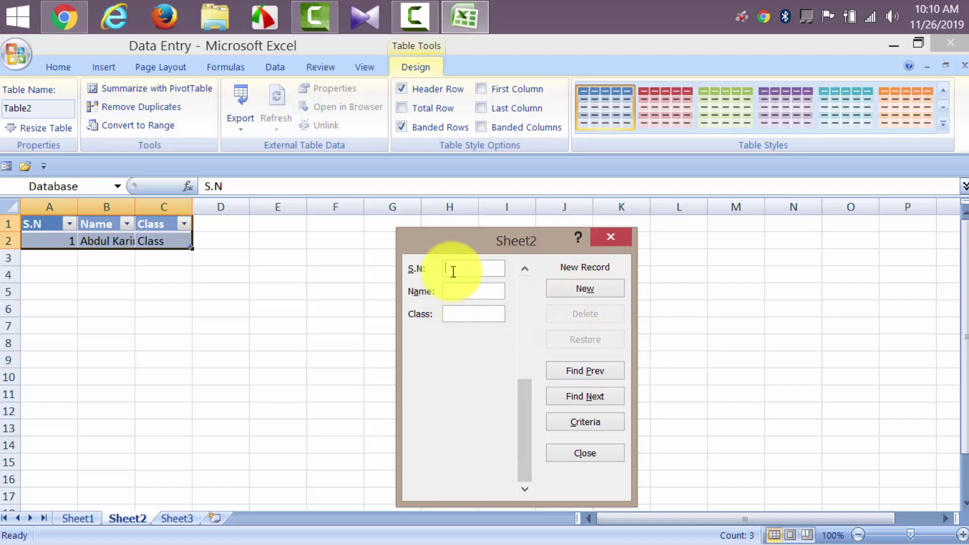
# Add the second Sheet2 record via the data form: S.N 02, the student's name, Class 7.
pyautogui.write('02')
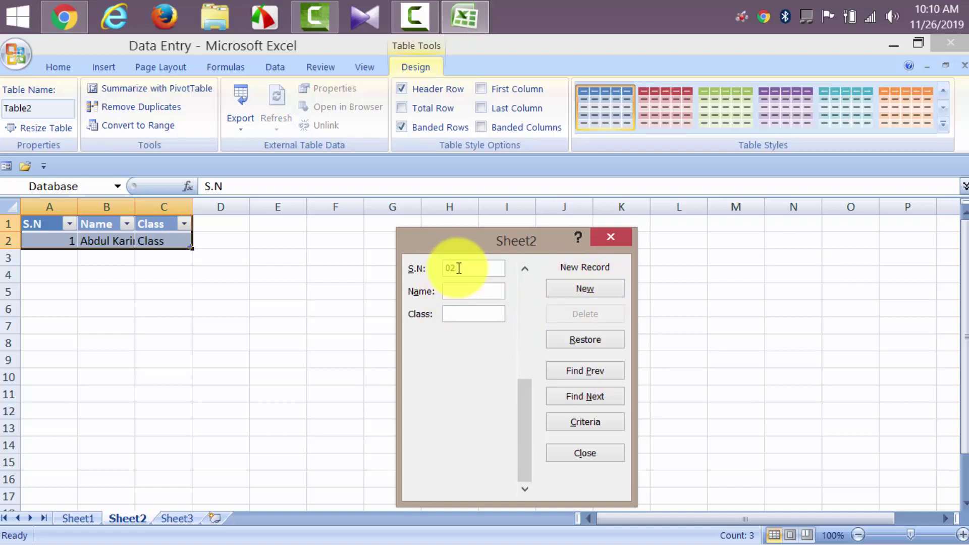
pyautogui.click(458, 292)
pyautogui.write('Abdul')
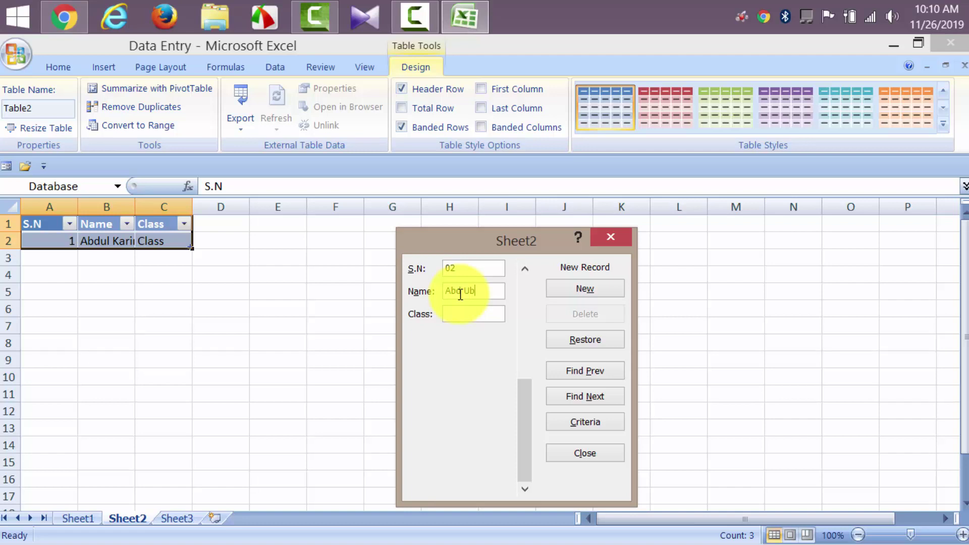
pyautogui.write('ayda')
pyautogui.click(448, 318)
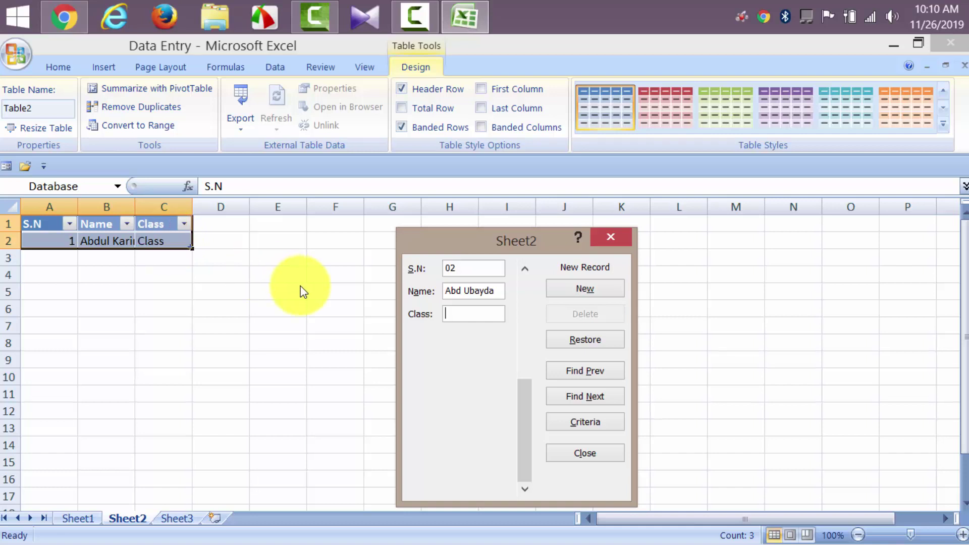
pyautogui.write('7')
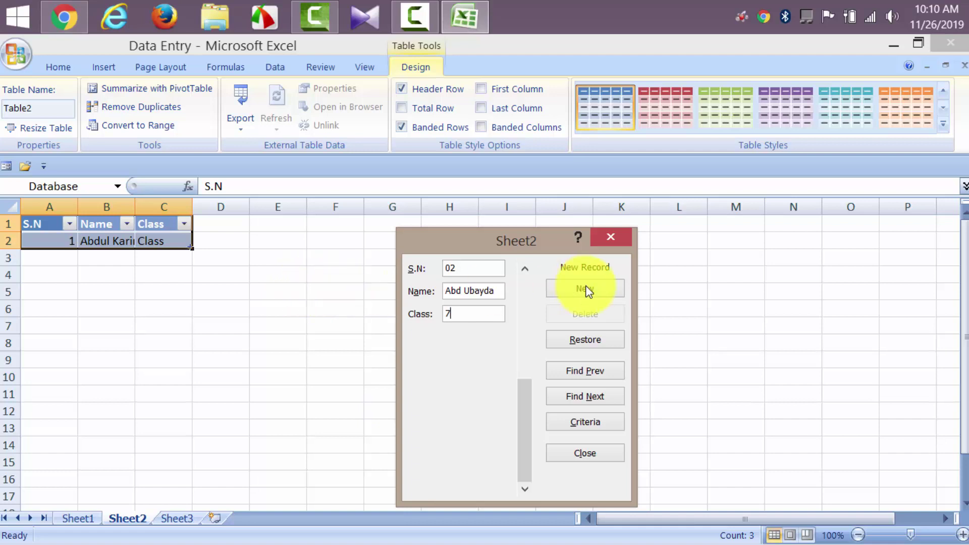
pyautogui.click(586, 293)
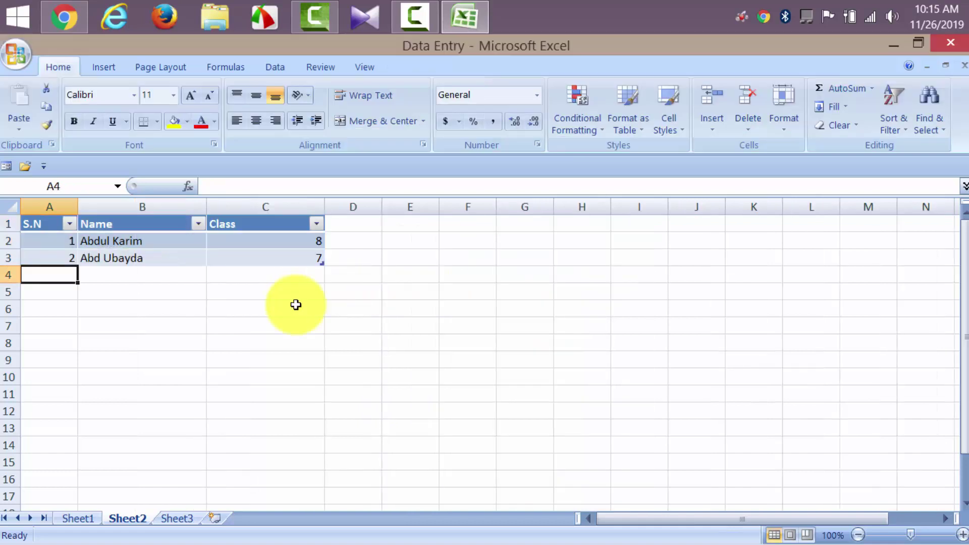